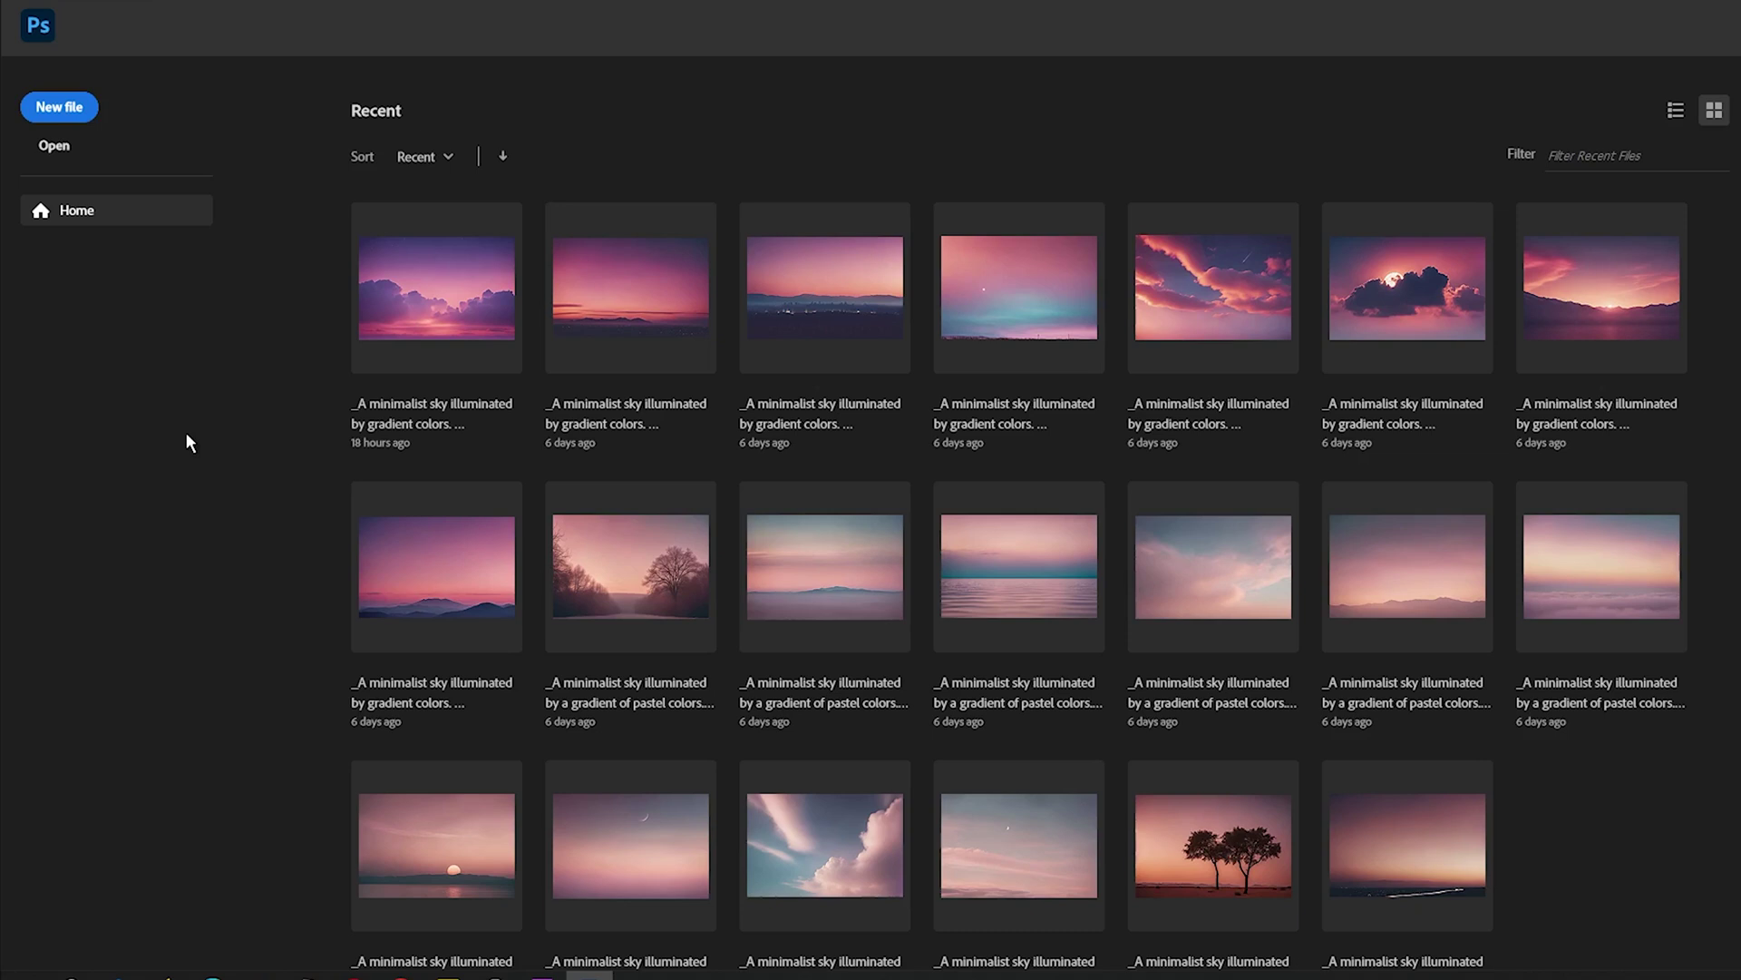
Create a new 4000 × 3000 px, 300 ppi document from the recent preset.
click(49, 109)
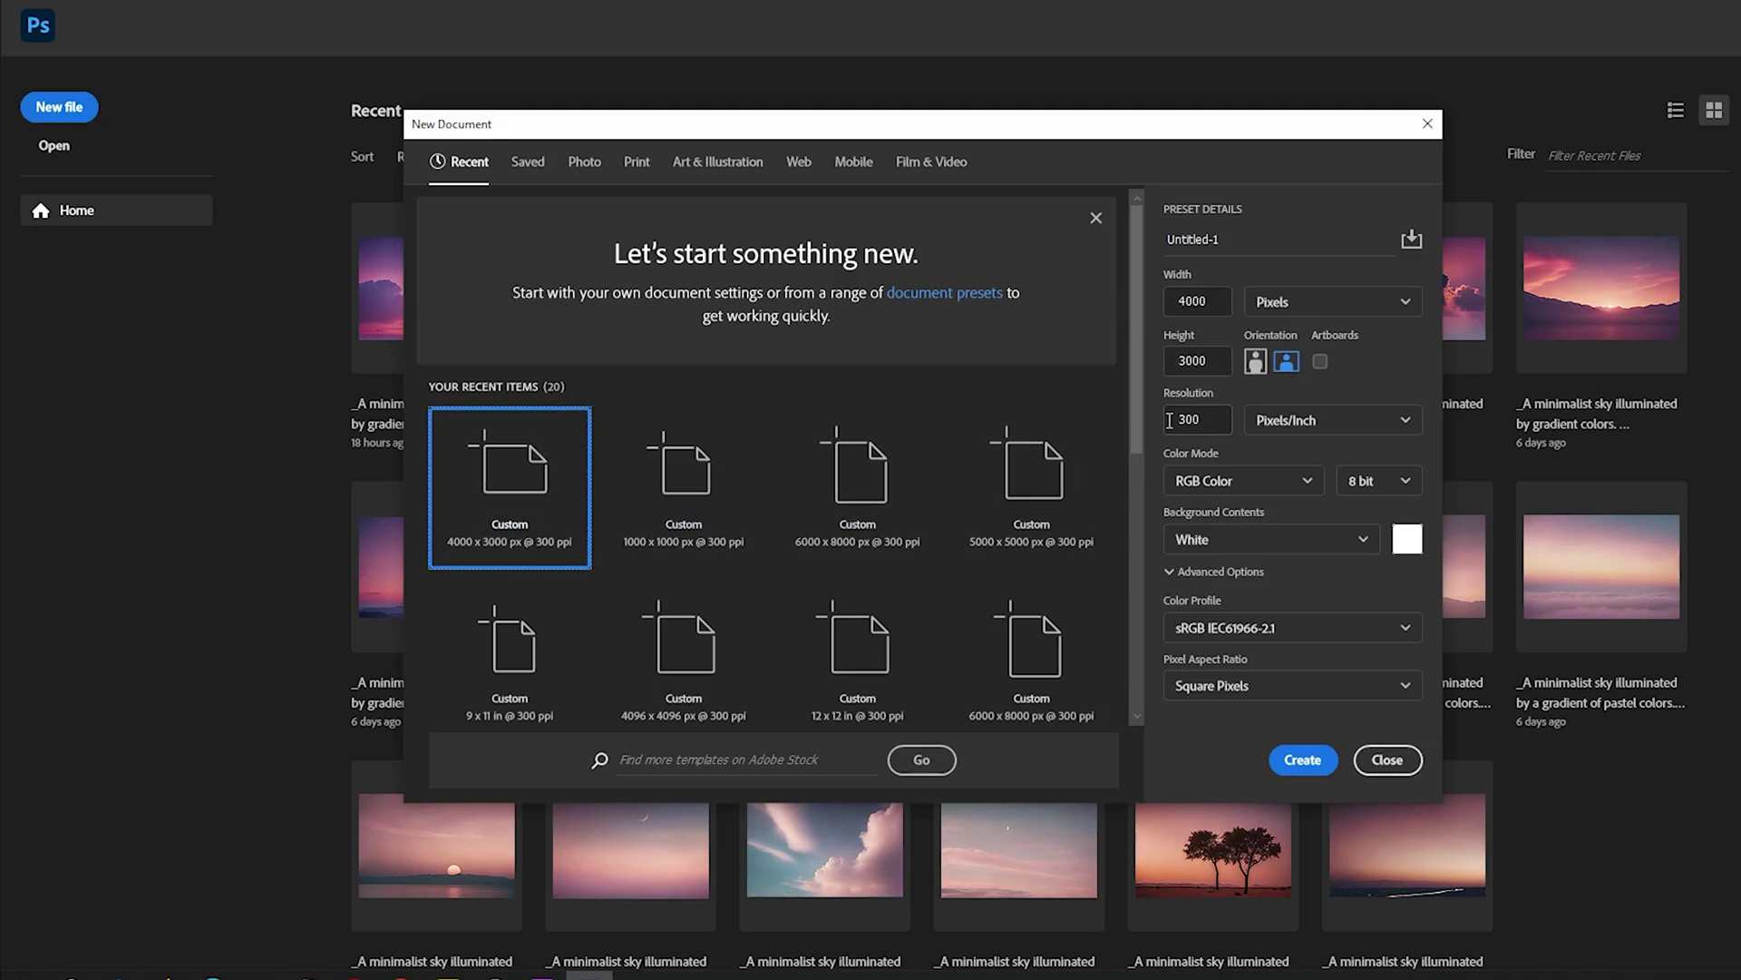
click(1310, 764)
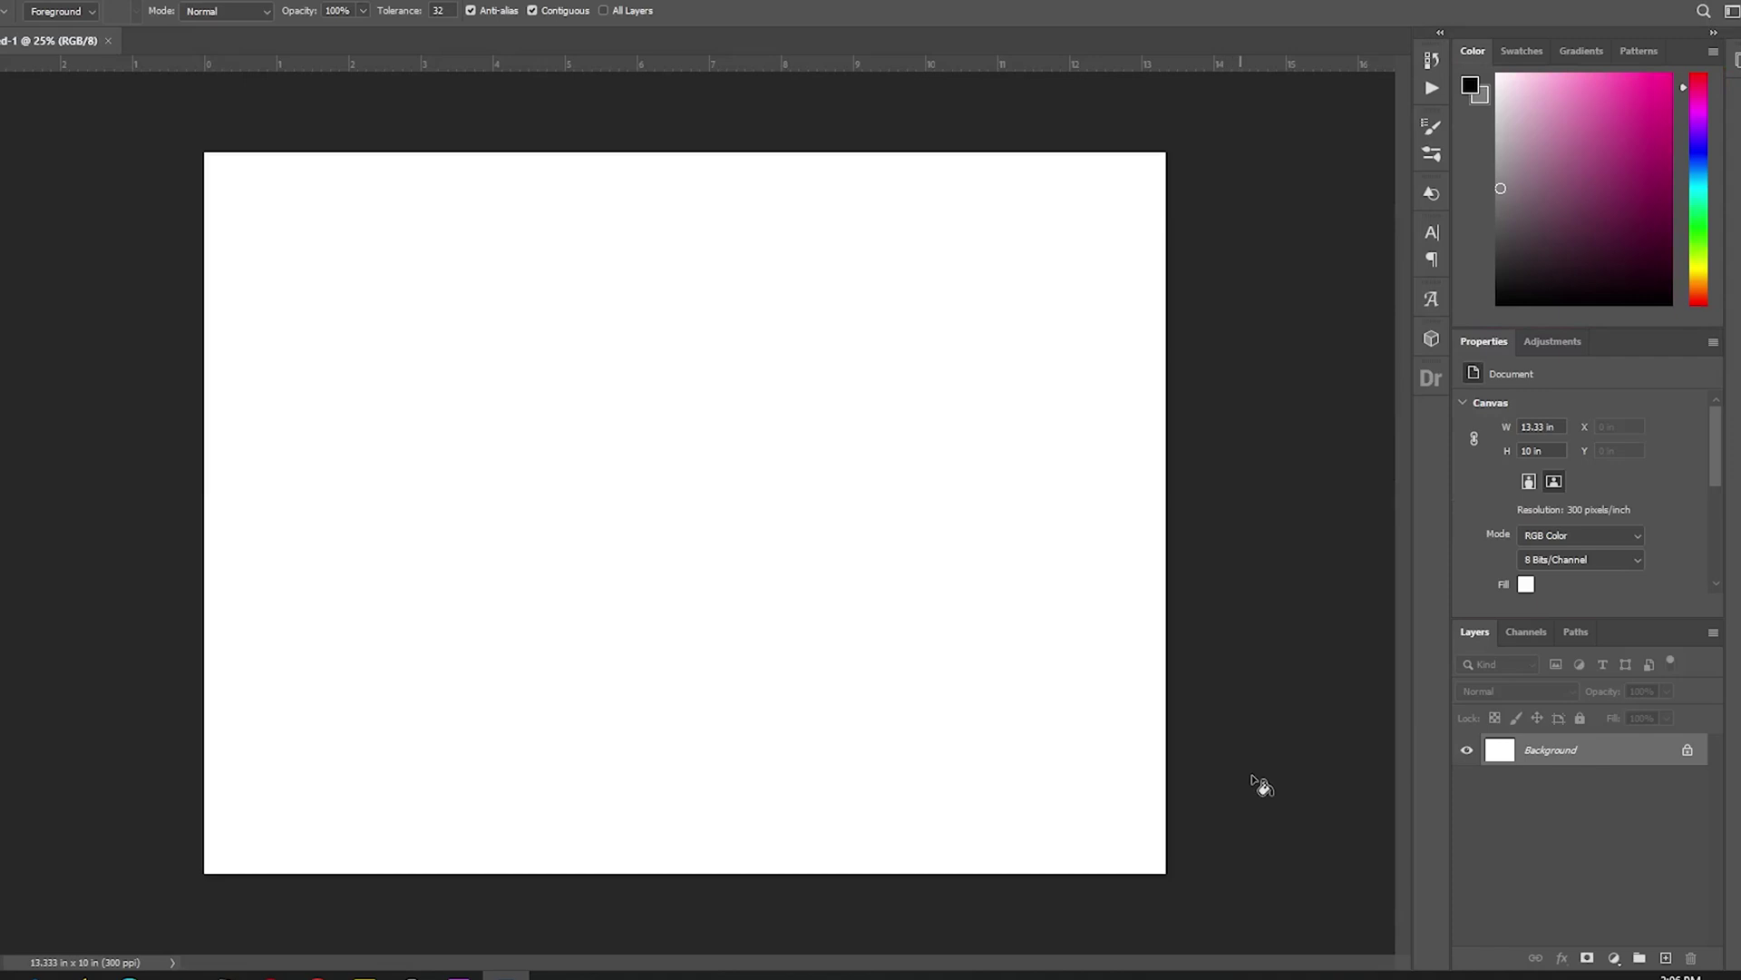
Unlock the Background layer and enable a Gradient Overlay on Layer 0.
click(1689, 751)
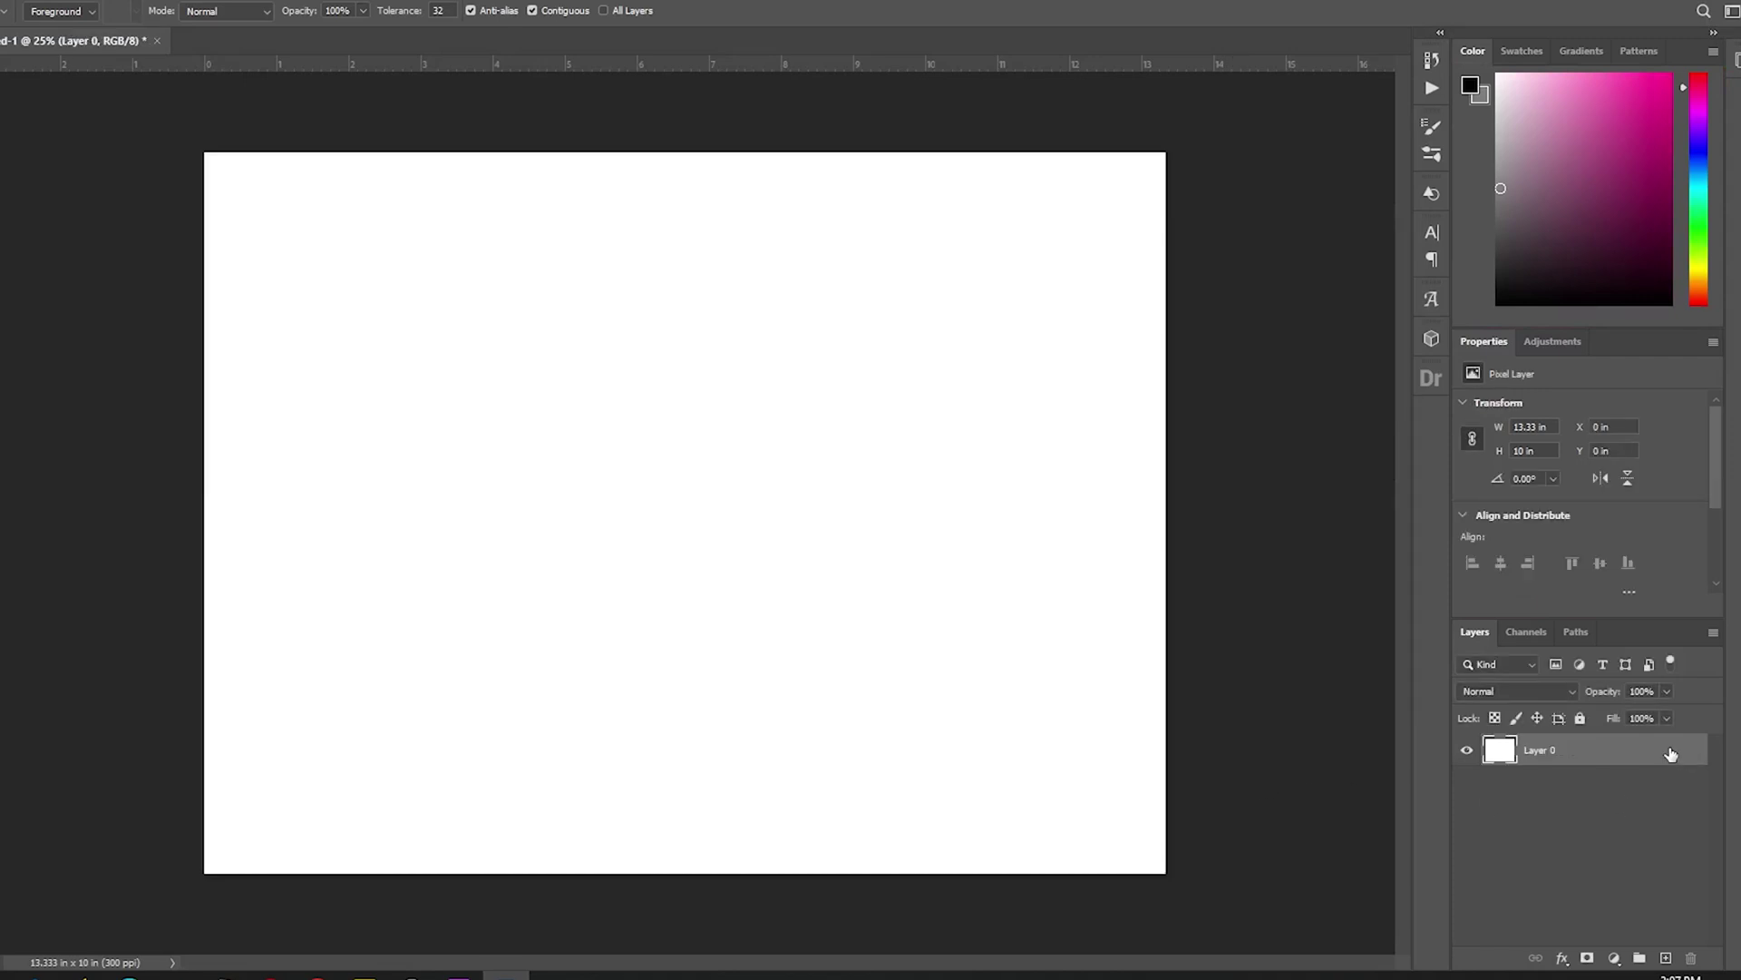
double_click(1670, 754)
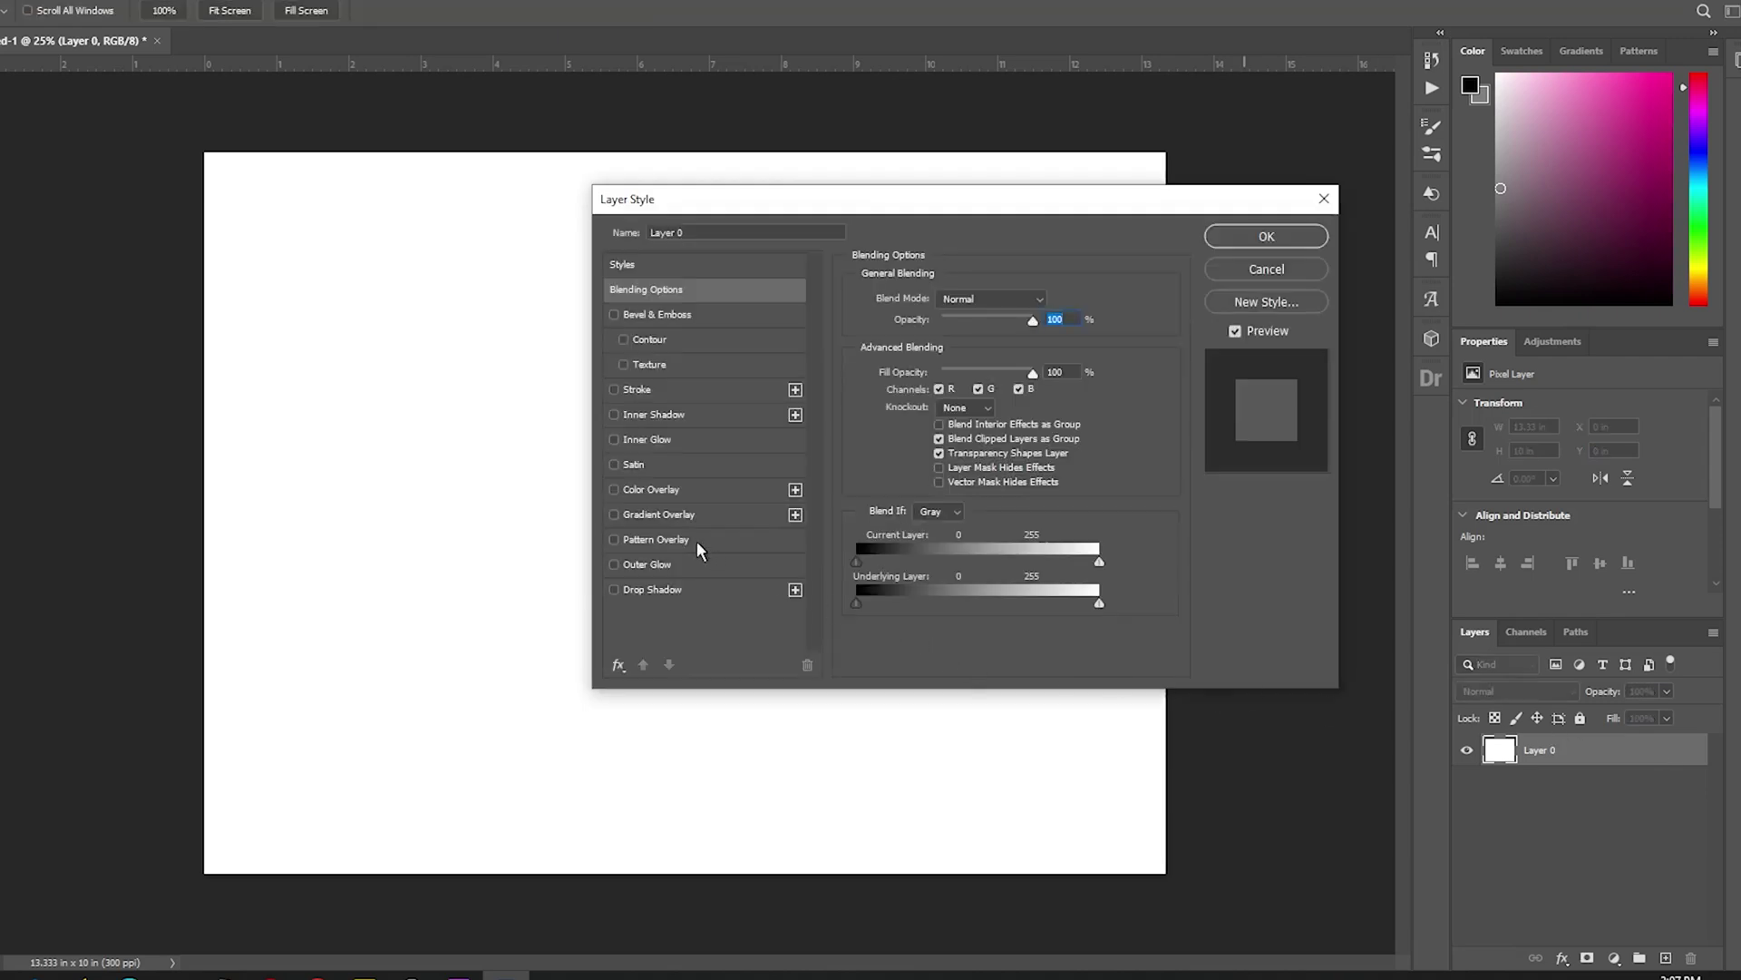
click(624, 514)
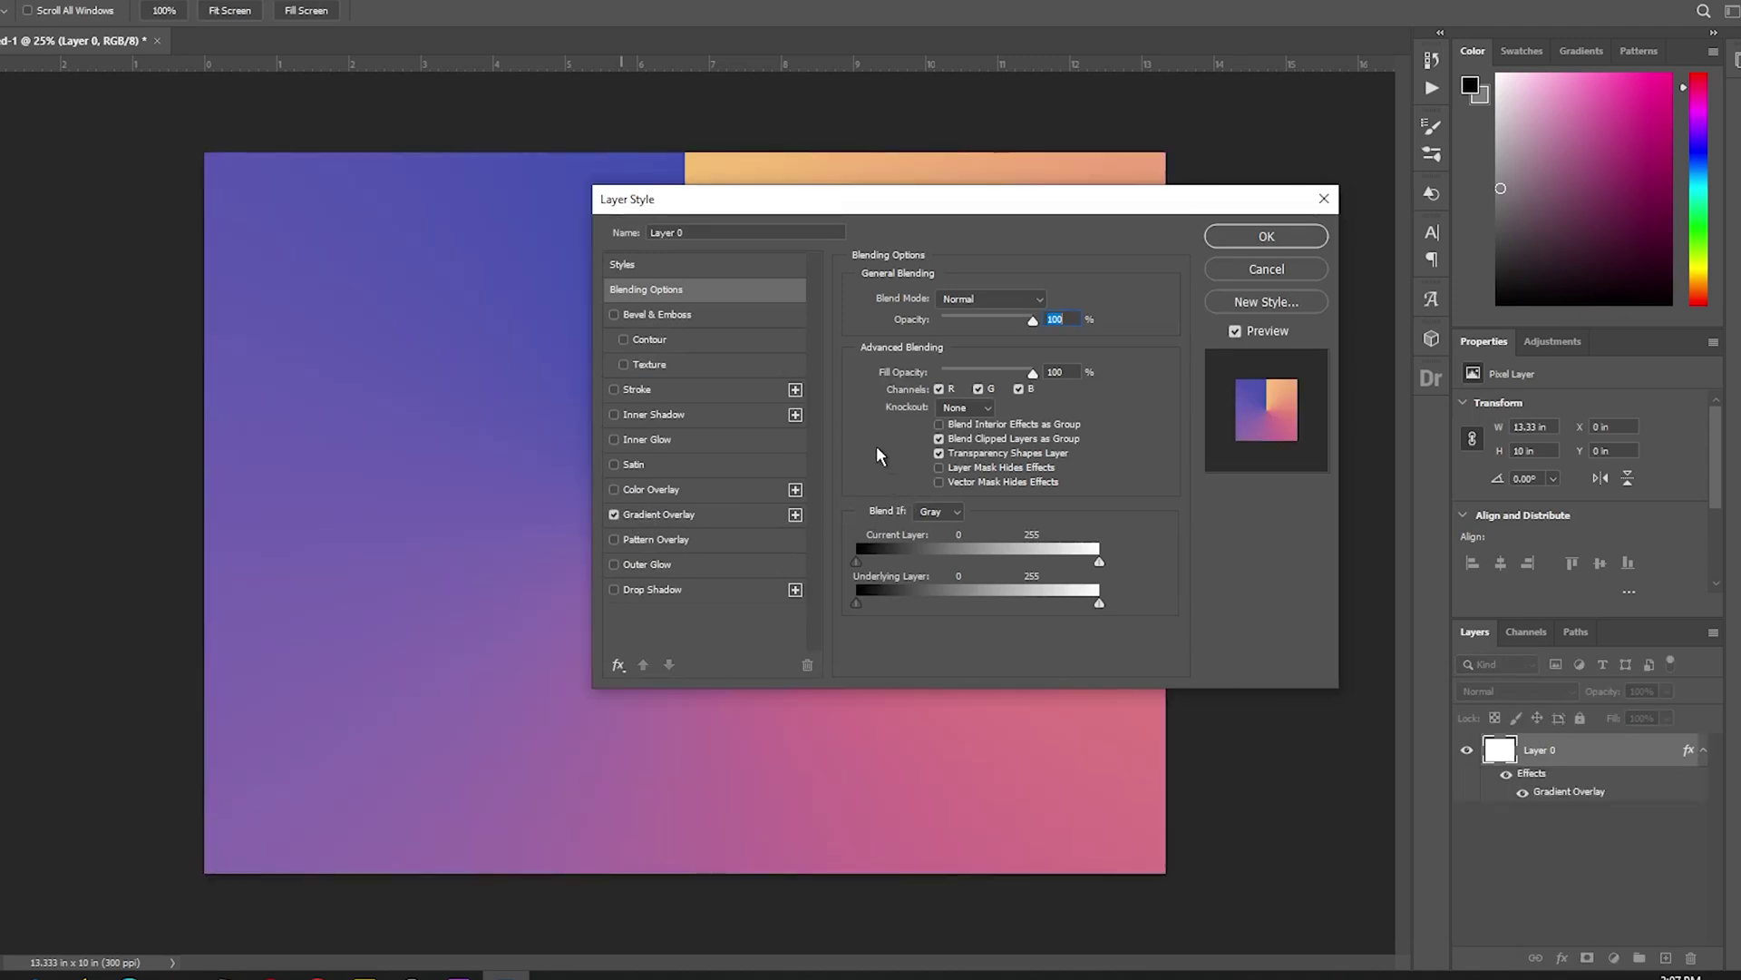
Set the gradient overlay style to Angle and the angle to 90°.
click(640, 514)
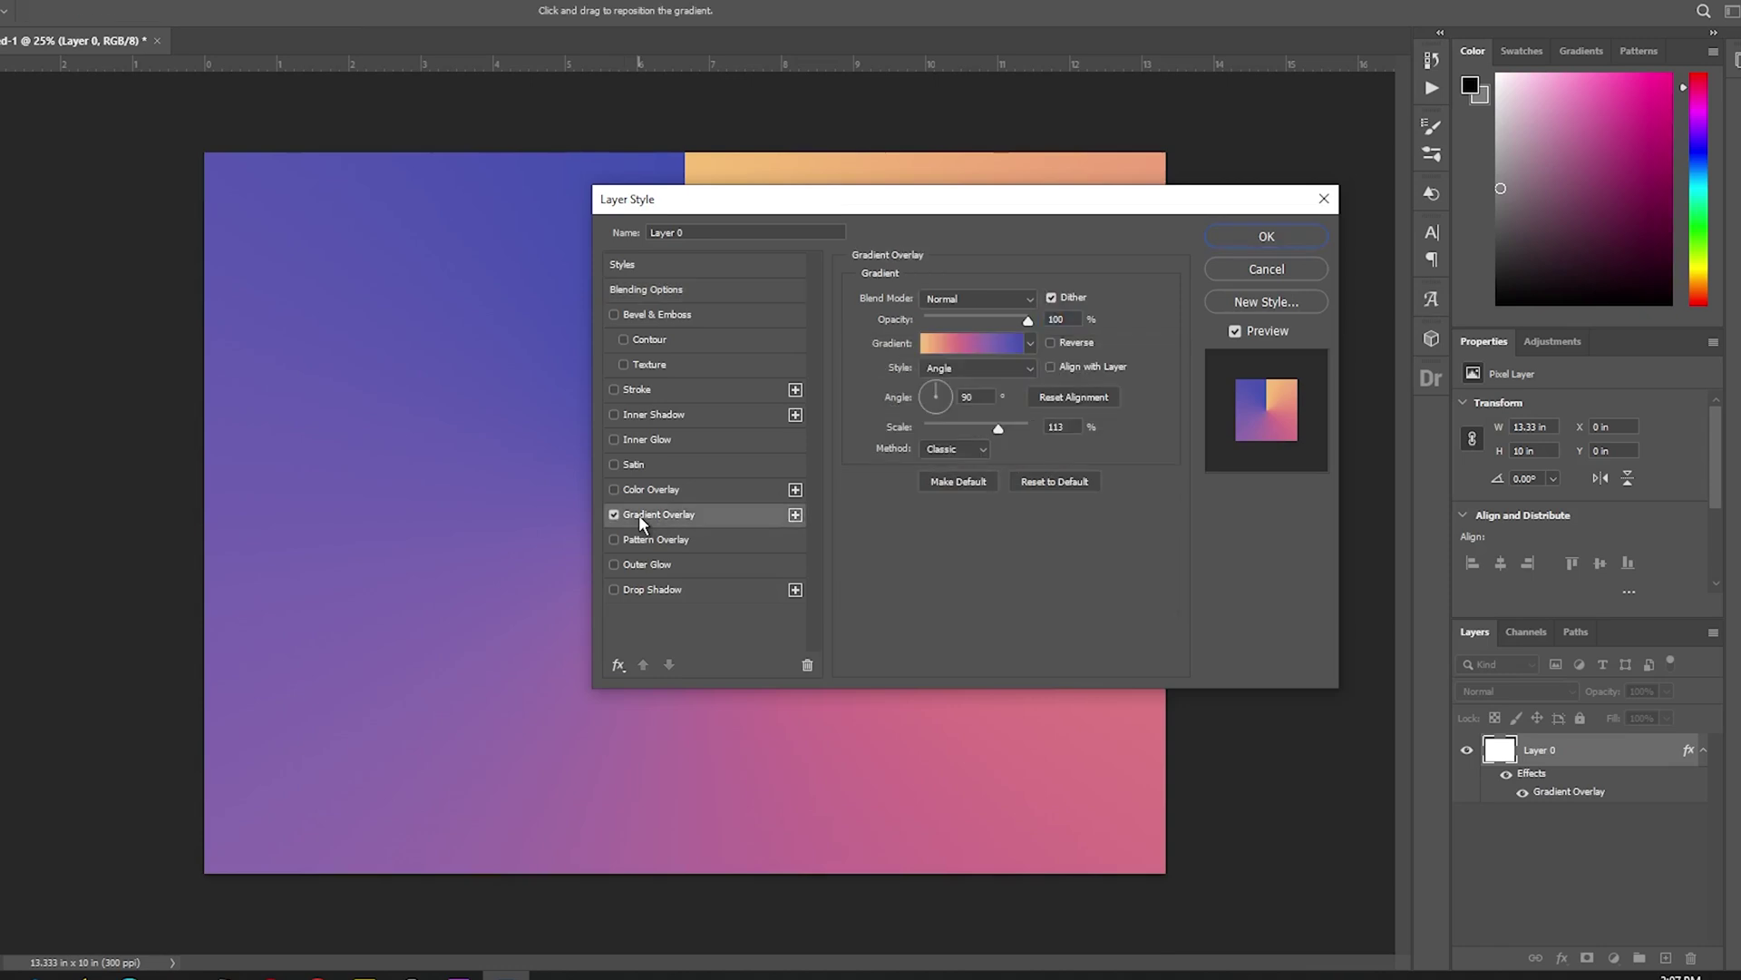
click(966, 373)
click(953, 411)
drag(981, 396, 936, 394)
click(992, 396)
Confirm the gradient, apply the layer style, and rasterize Layer 0's layer style.
click(1008, 345)
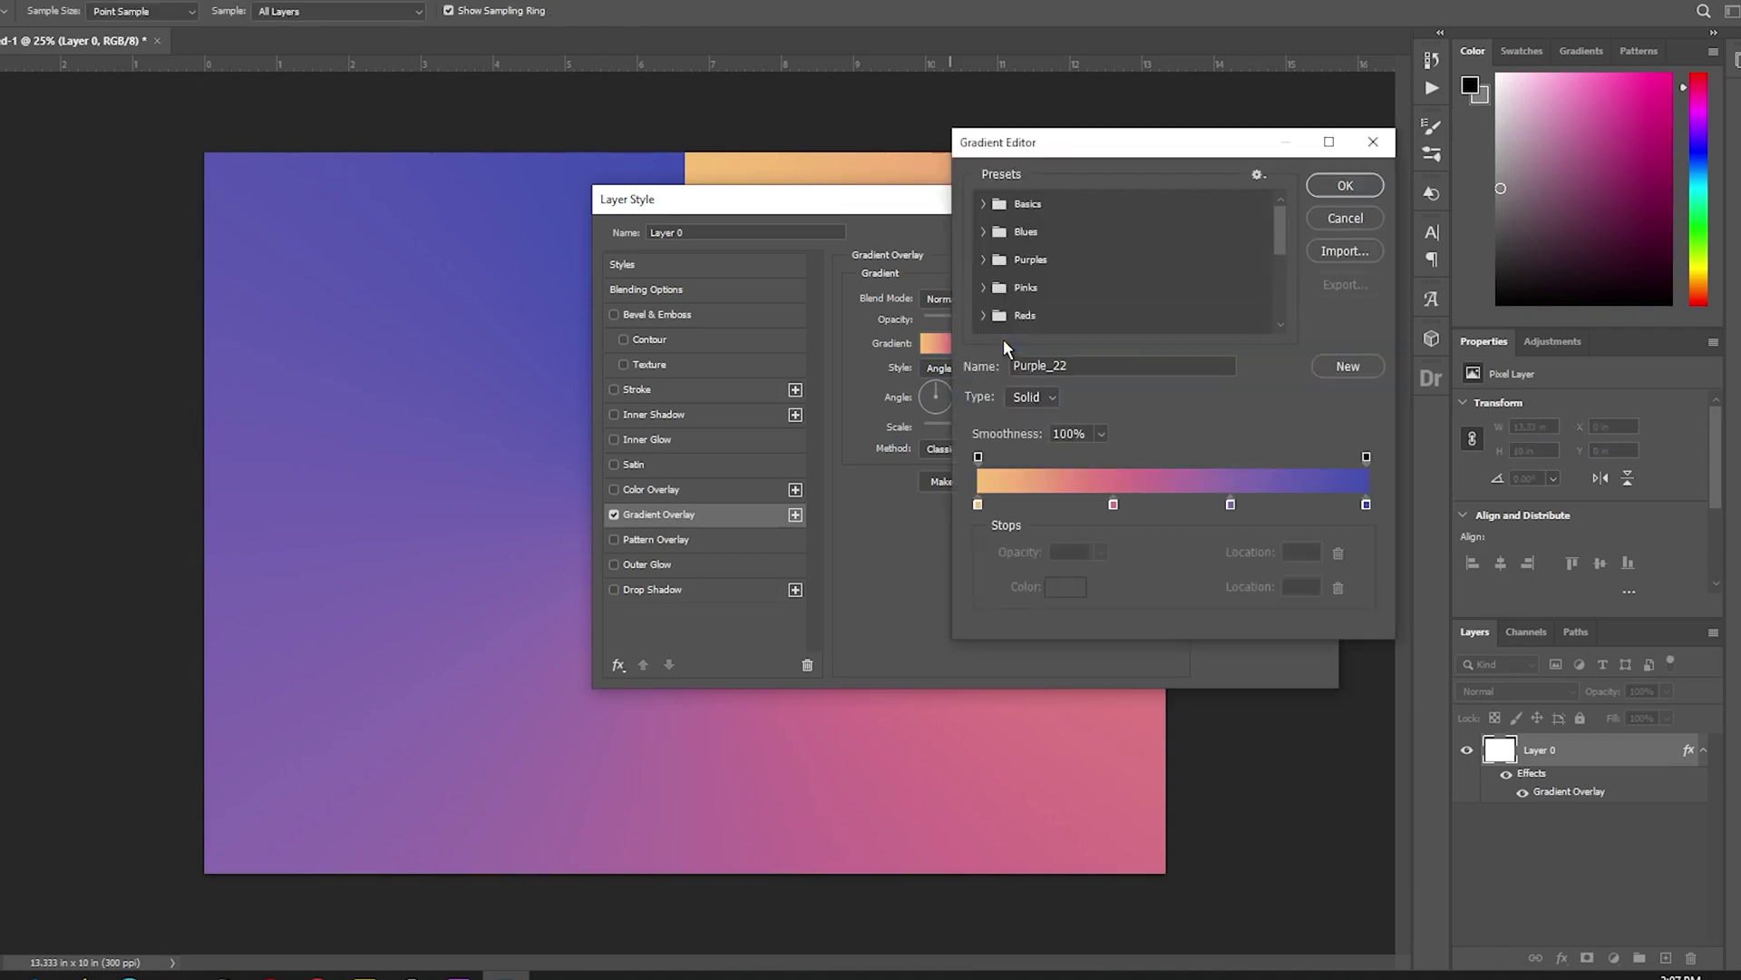
scroll(1075, 231, down, 2)
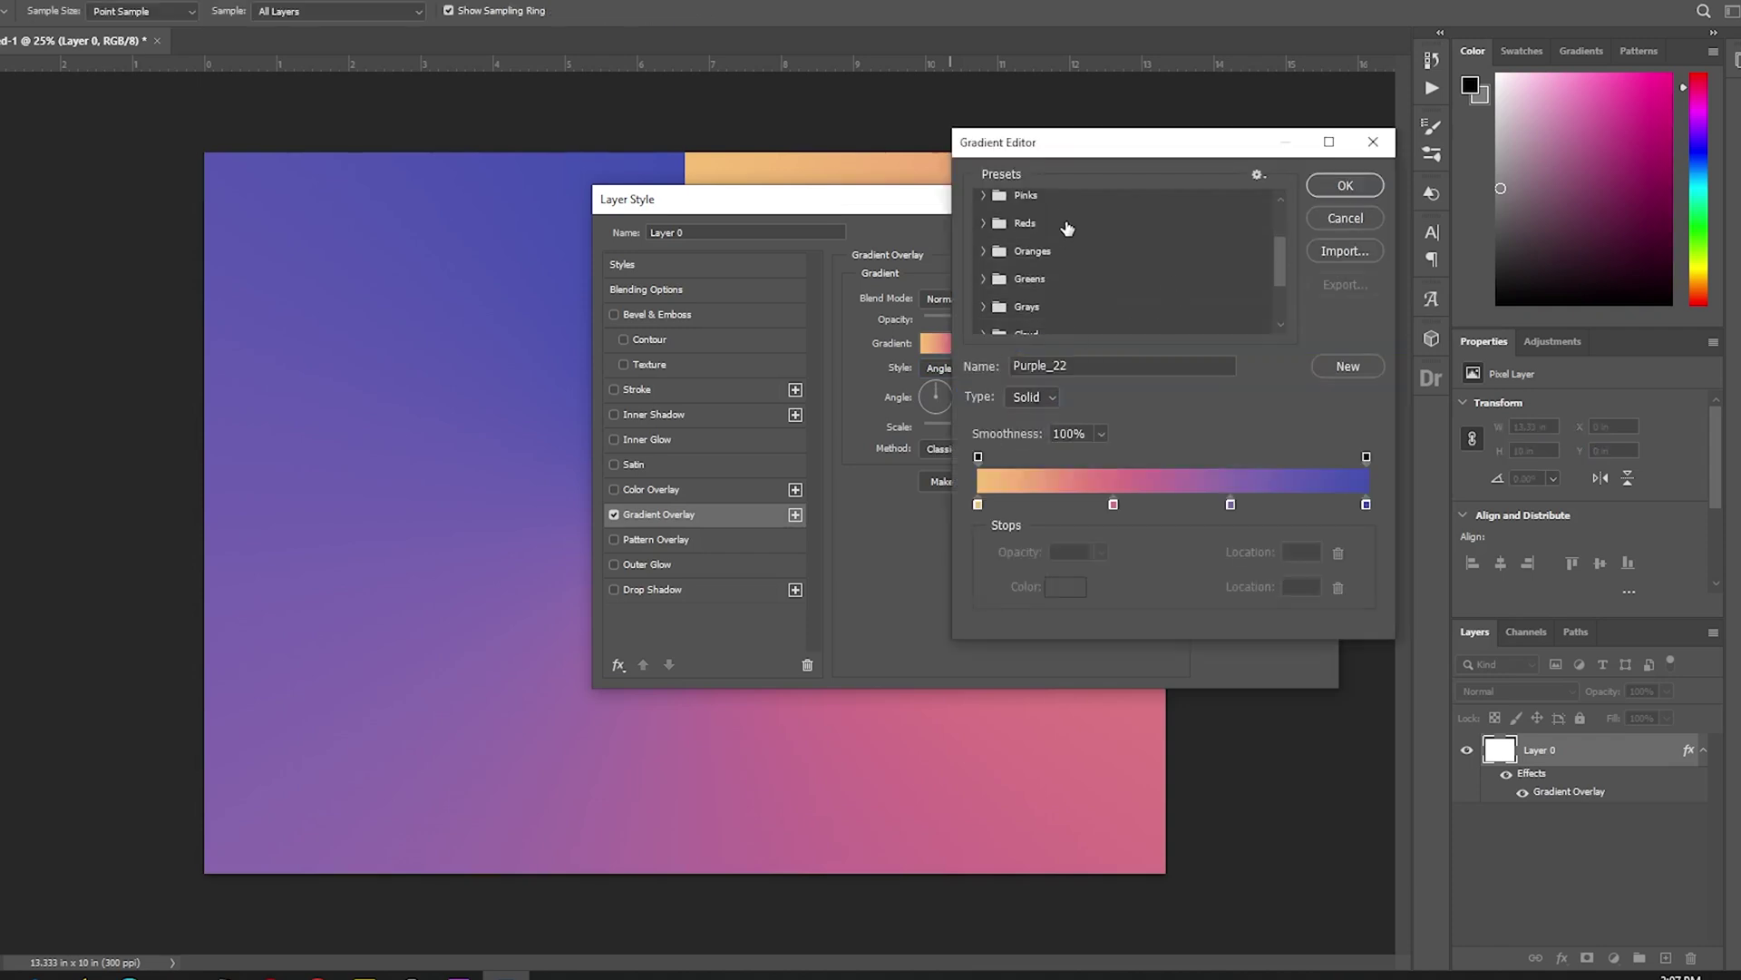
scroll(1070, 226, down, 1)
click(983, 294)
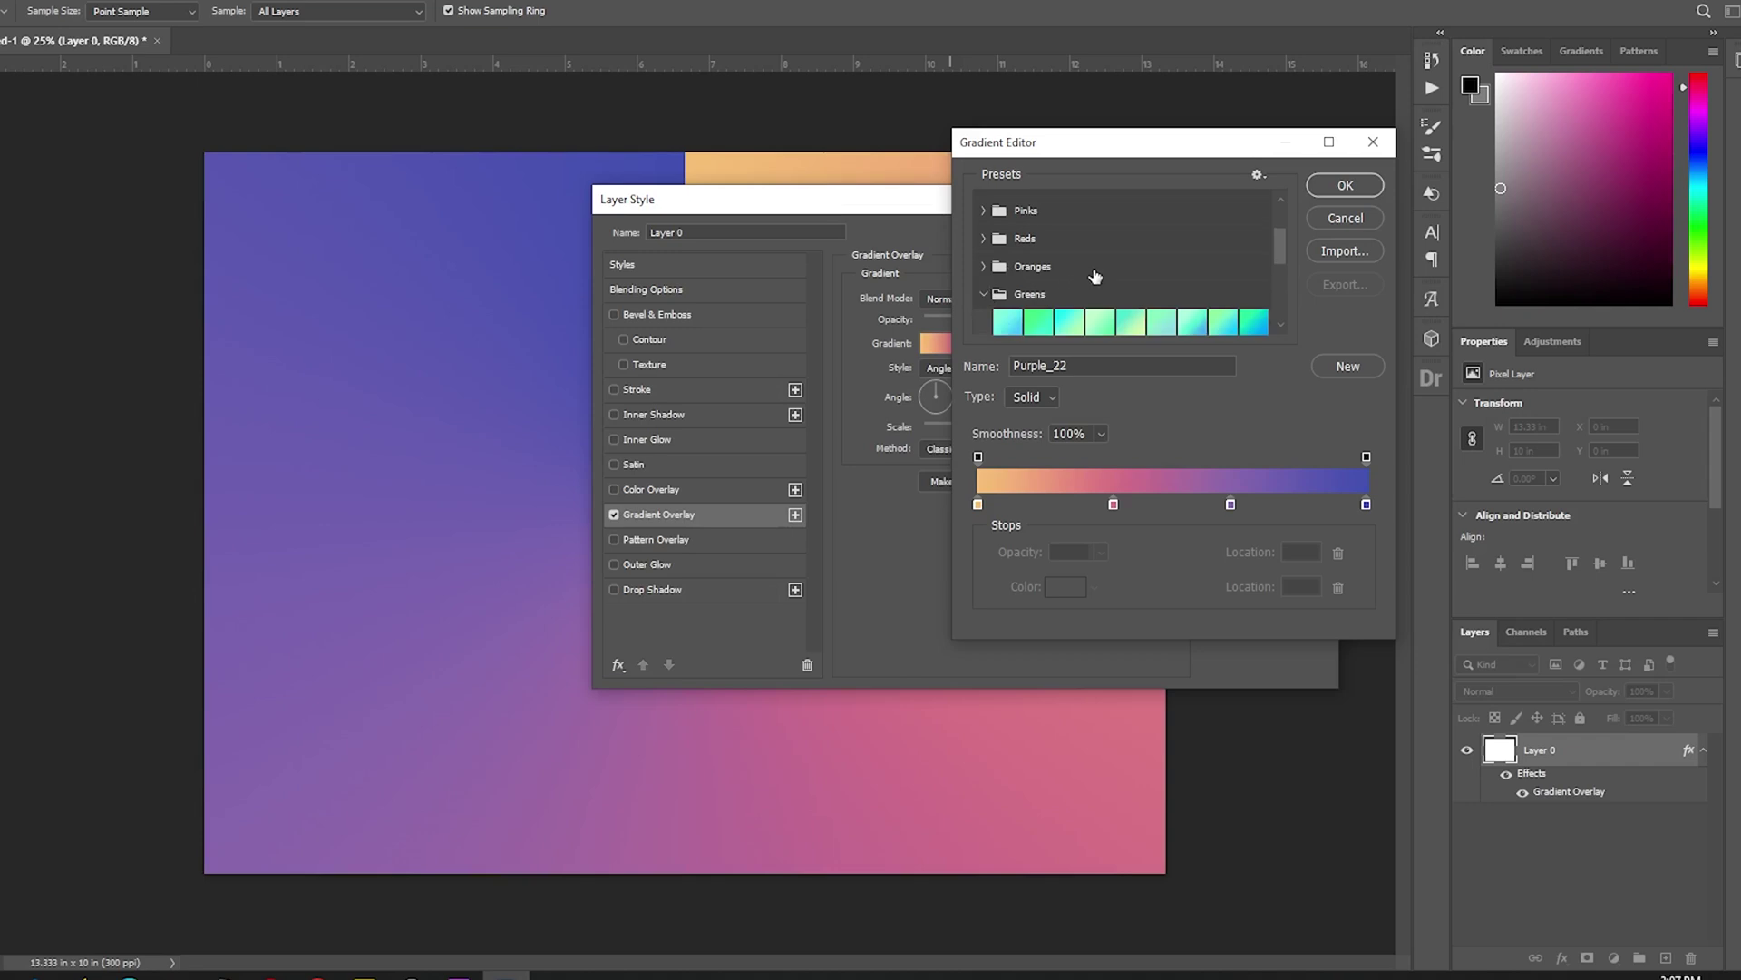
scroll(1097, 277, down, 2)
scroll(1098, 272, up, 1)
scroll(1097, 272, up, 1)
click(1339, 186)
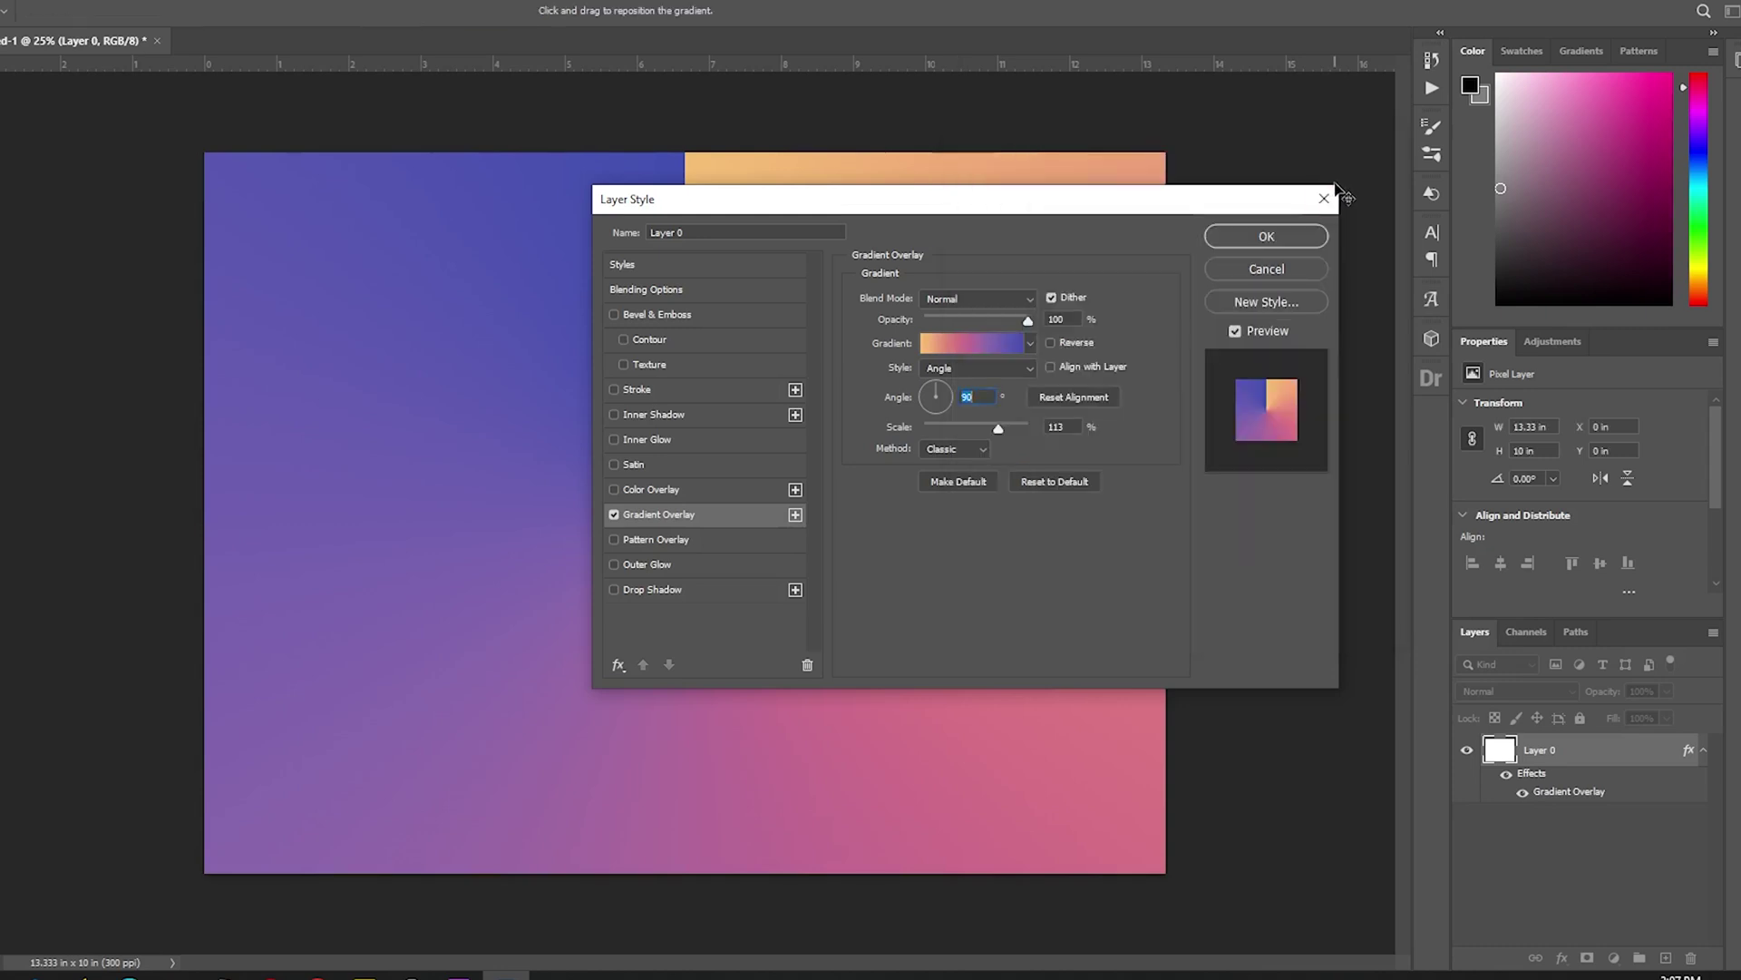
click(1277, 238)
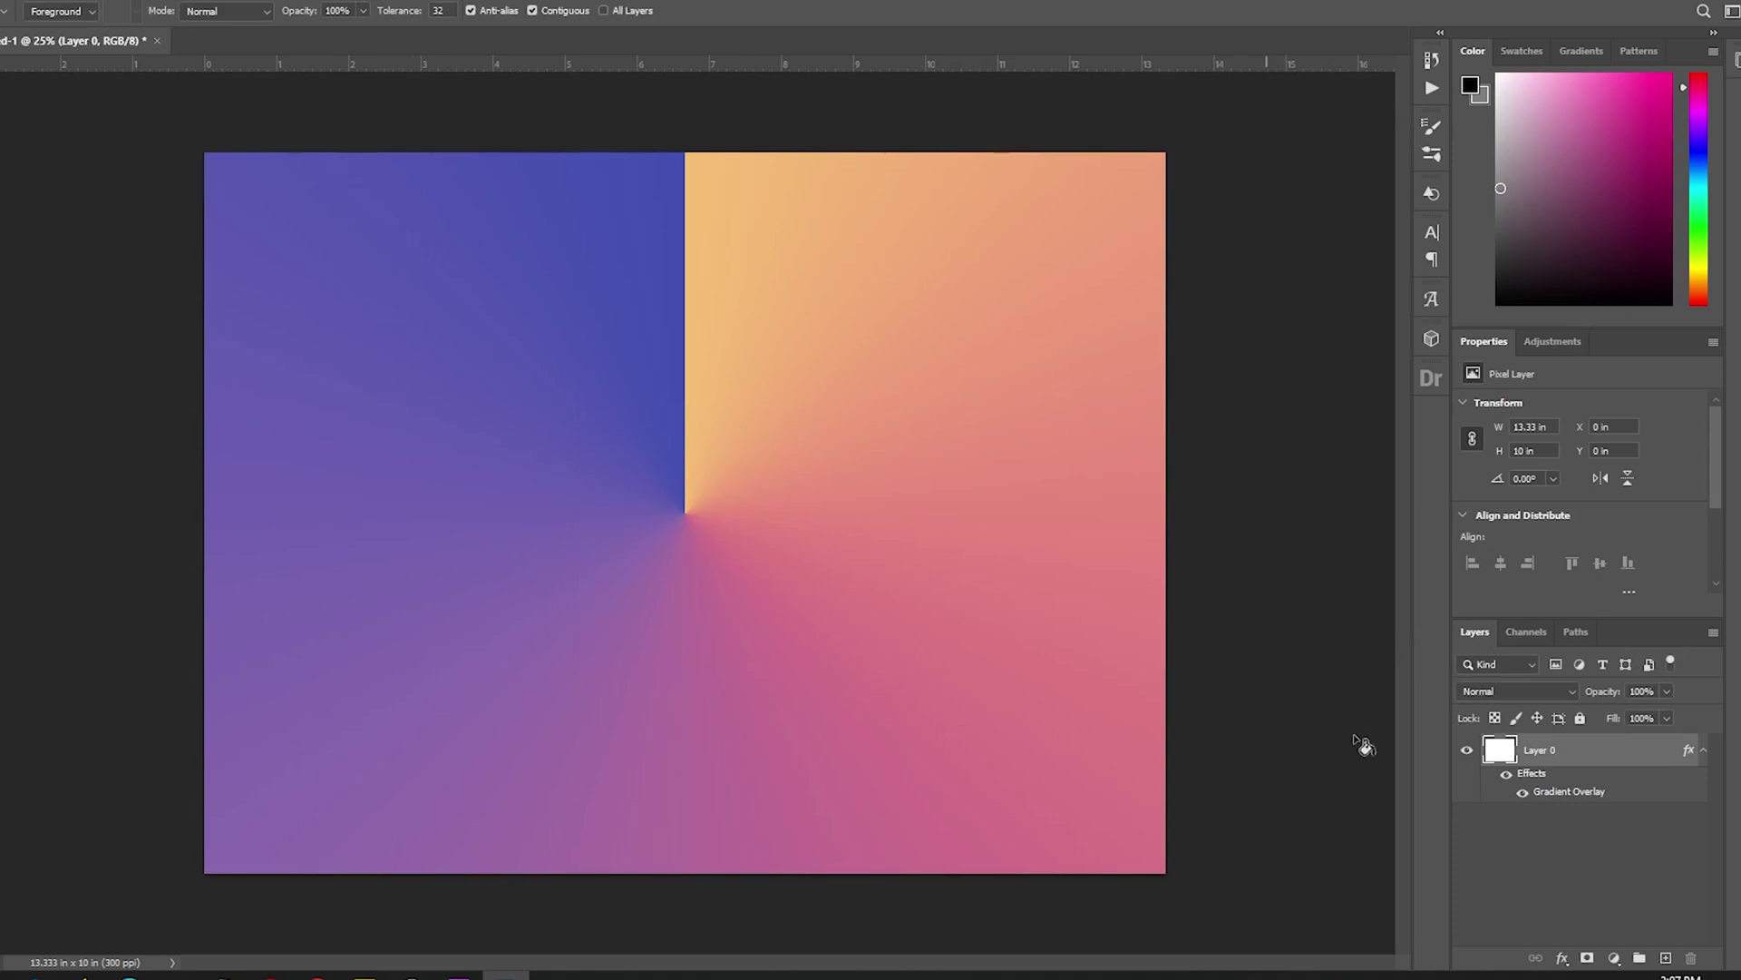
right_click(1587, 748)
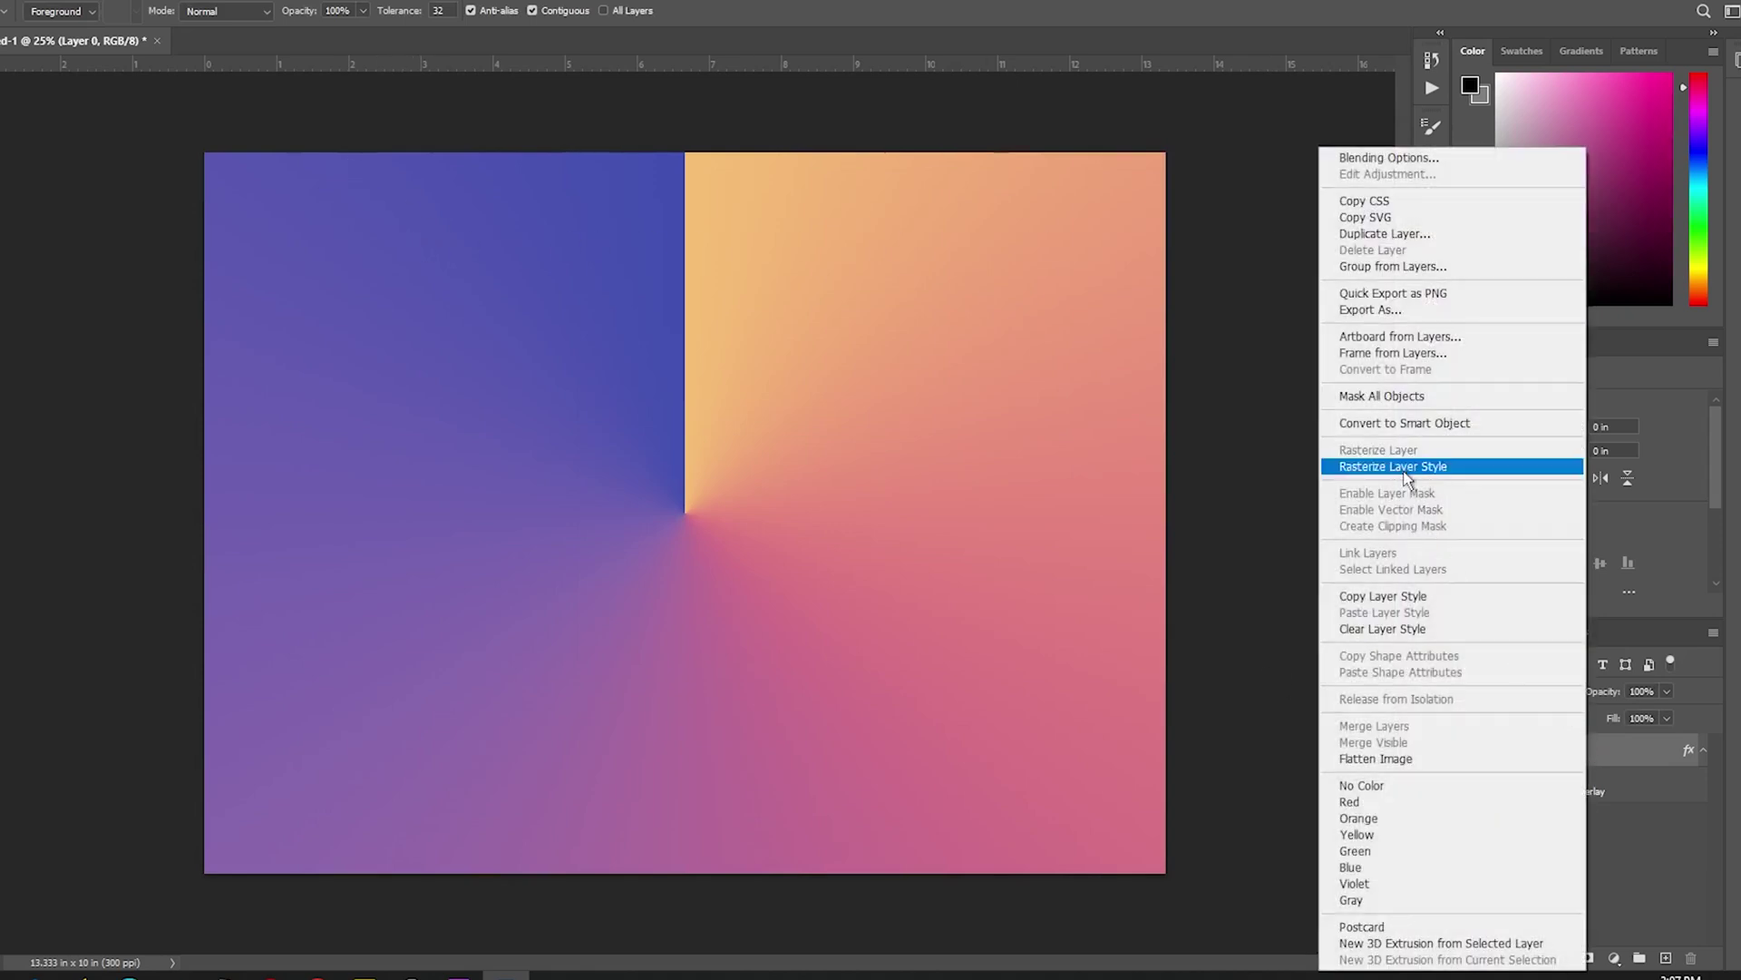
click(1366, 468)
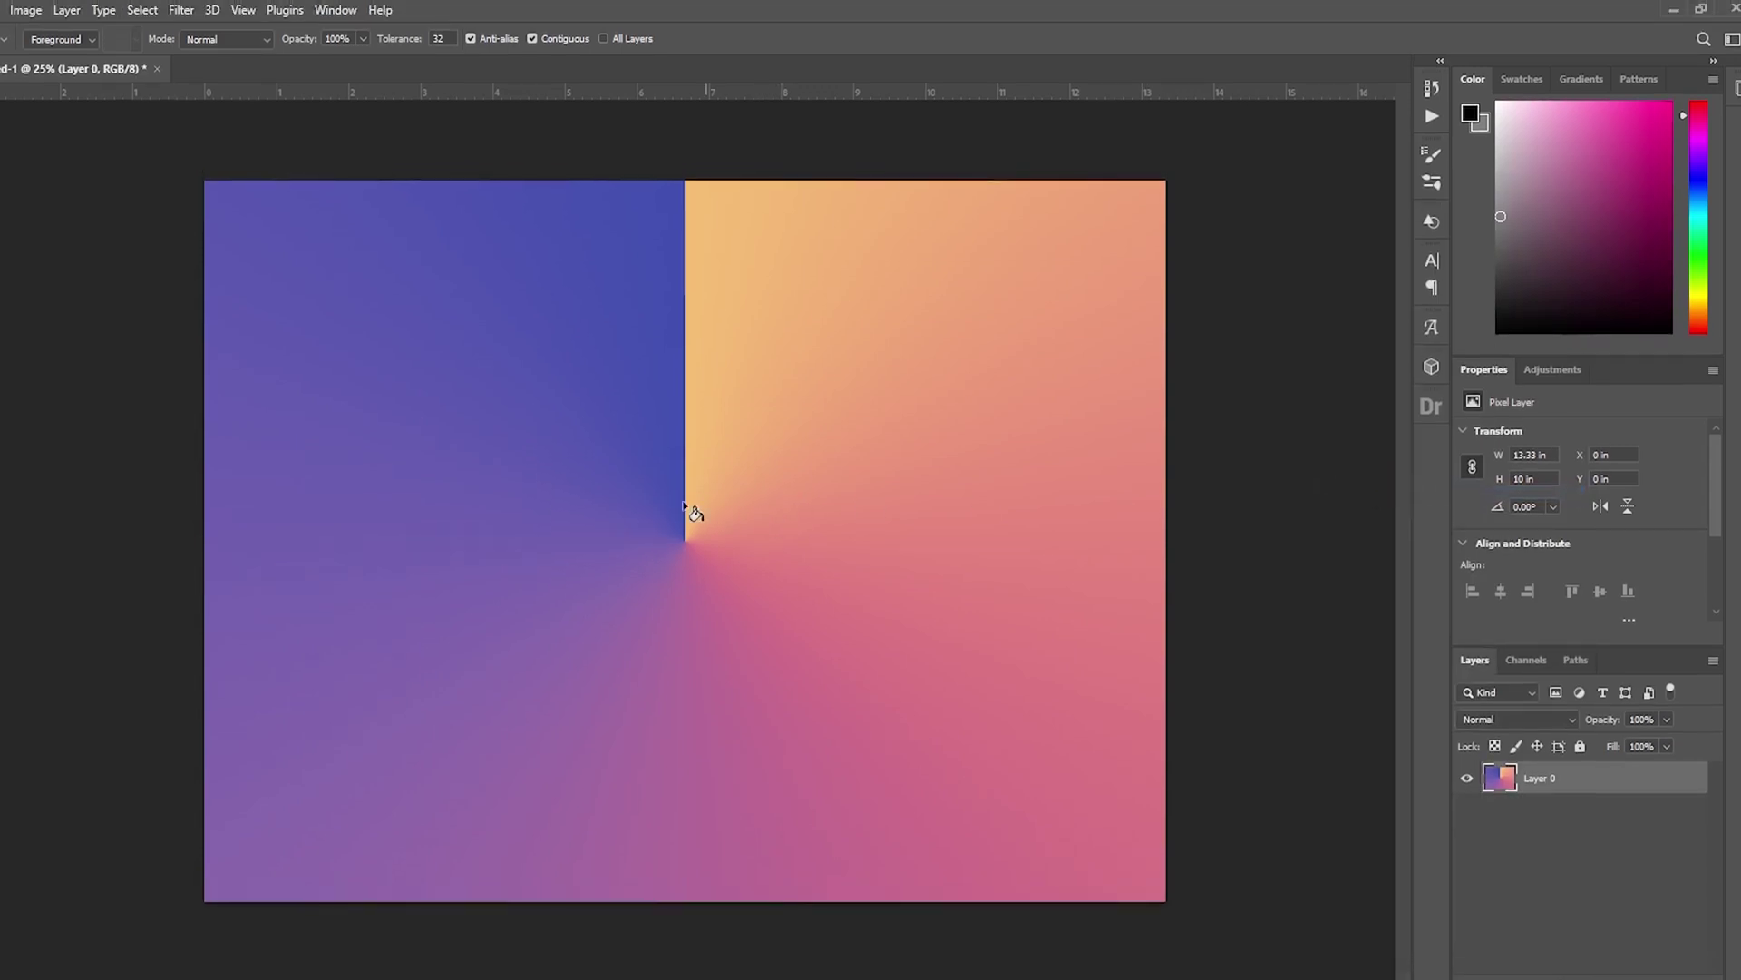
Apply a Gaussian Blur with a radius of about 516 px to Layer 0.
click(178, 11)
mouse_move(194, 256)
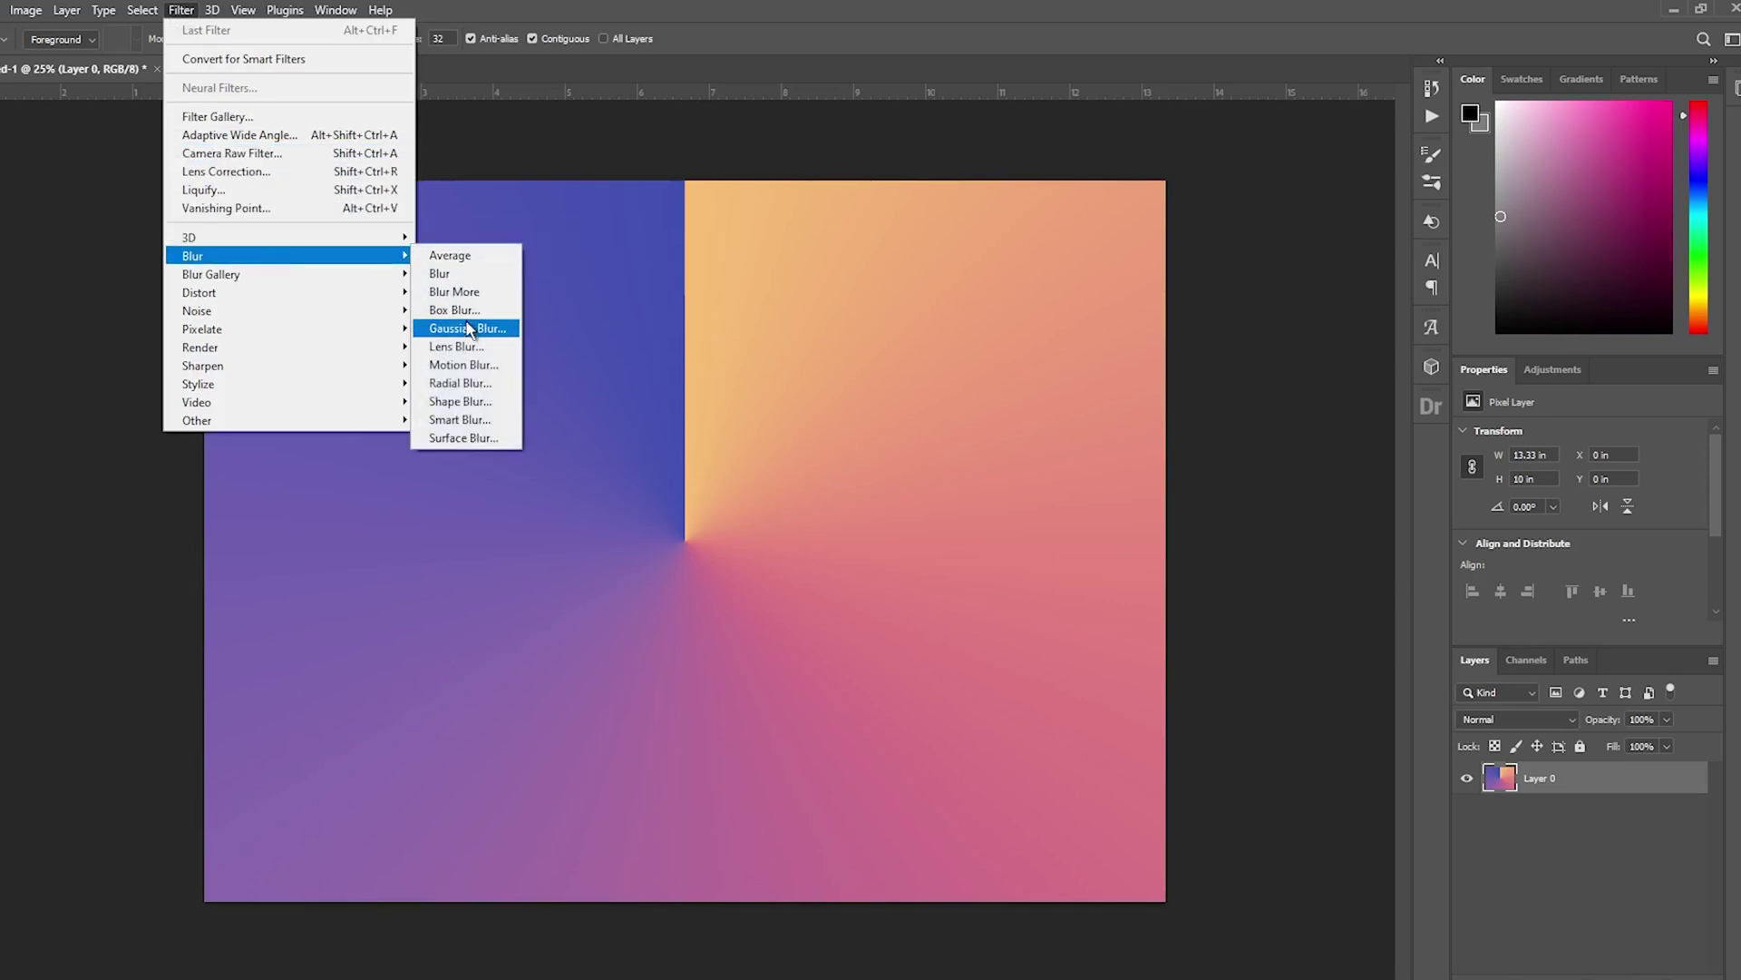
click(466, 328)
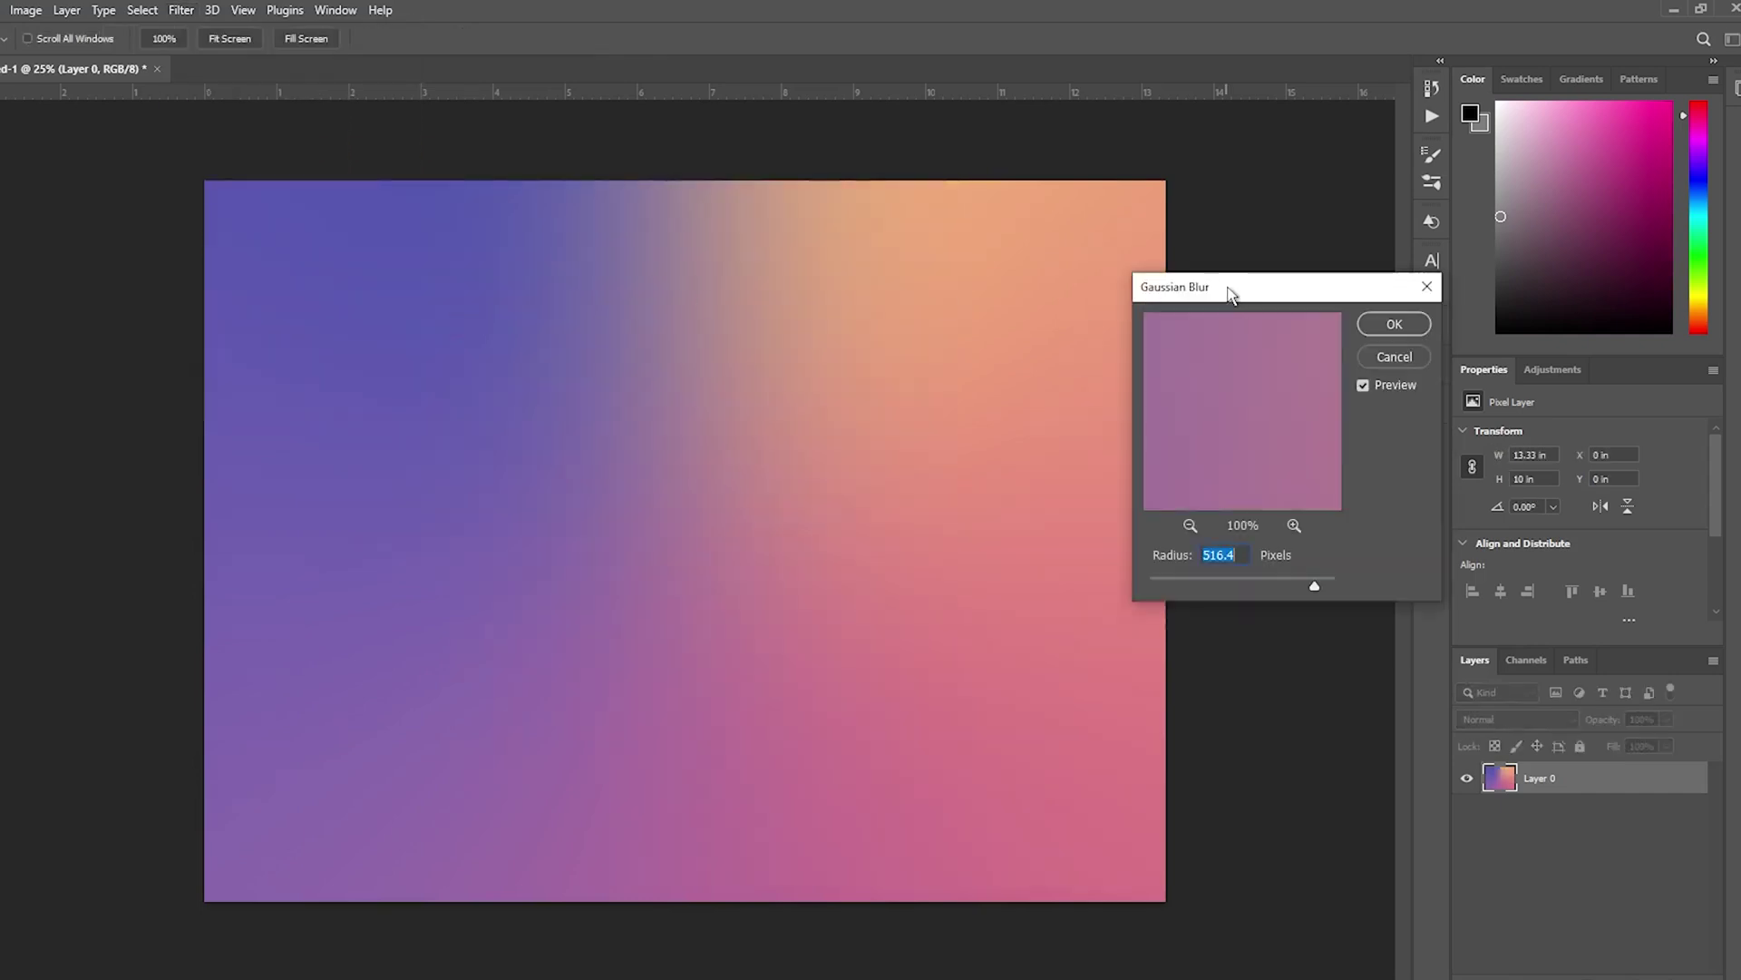
drag(1229, 291, 1069, 291)
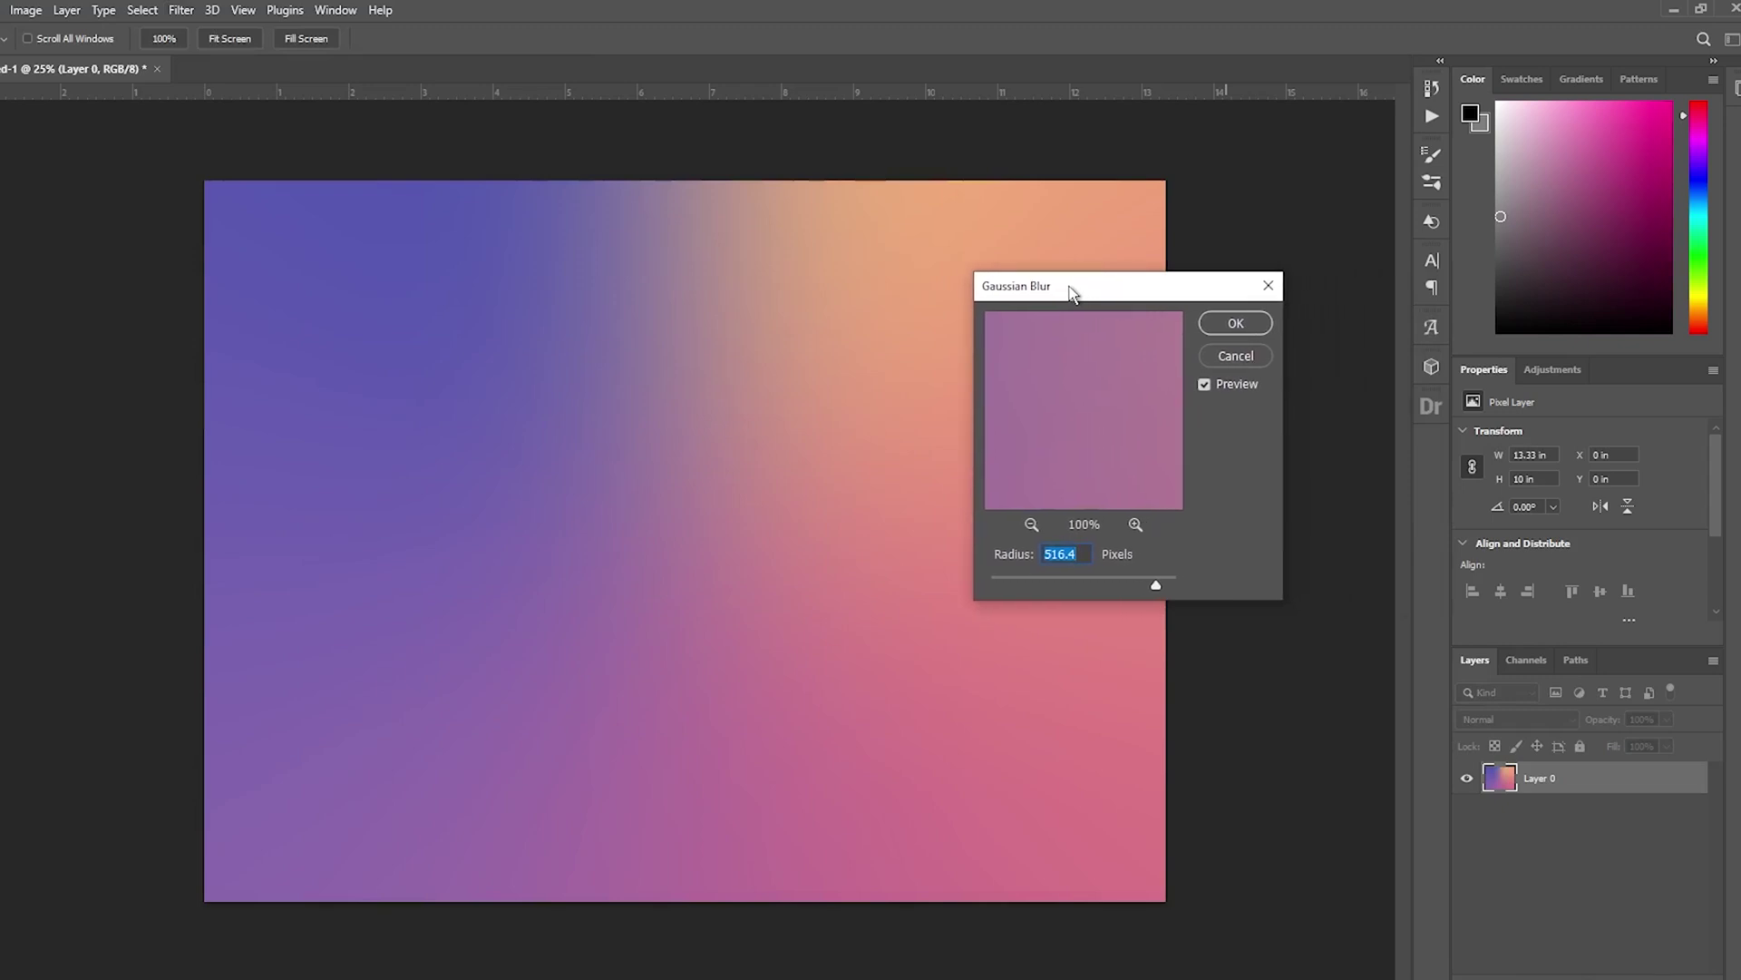
drag(1150, 586, 1063, 588)
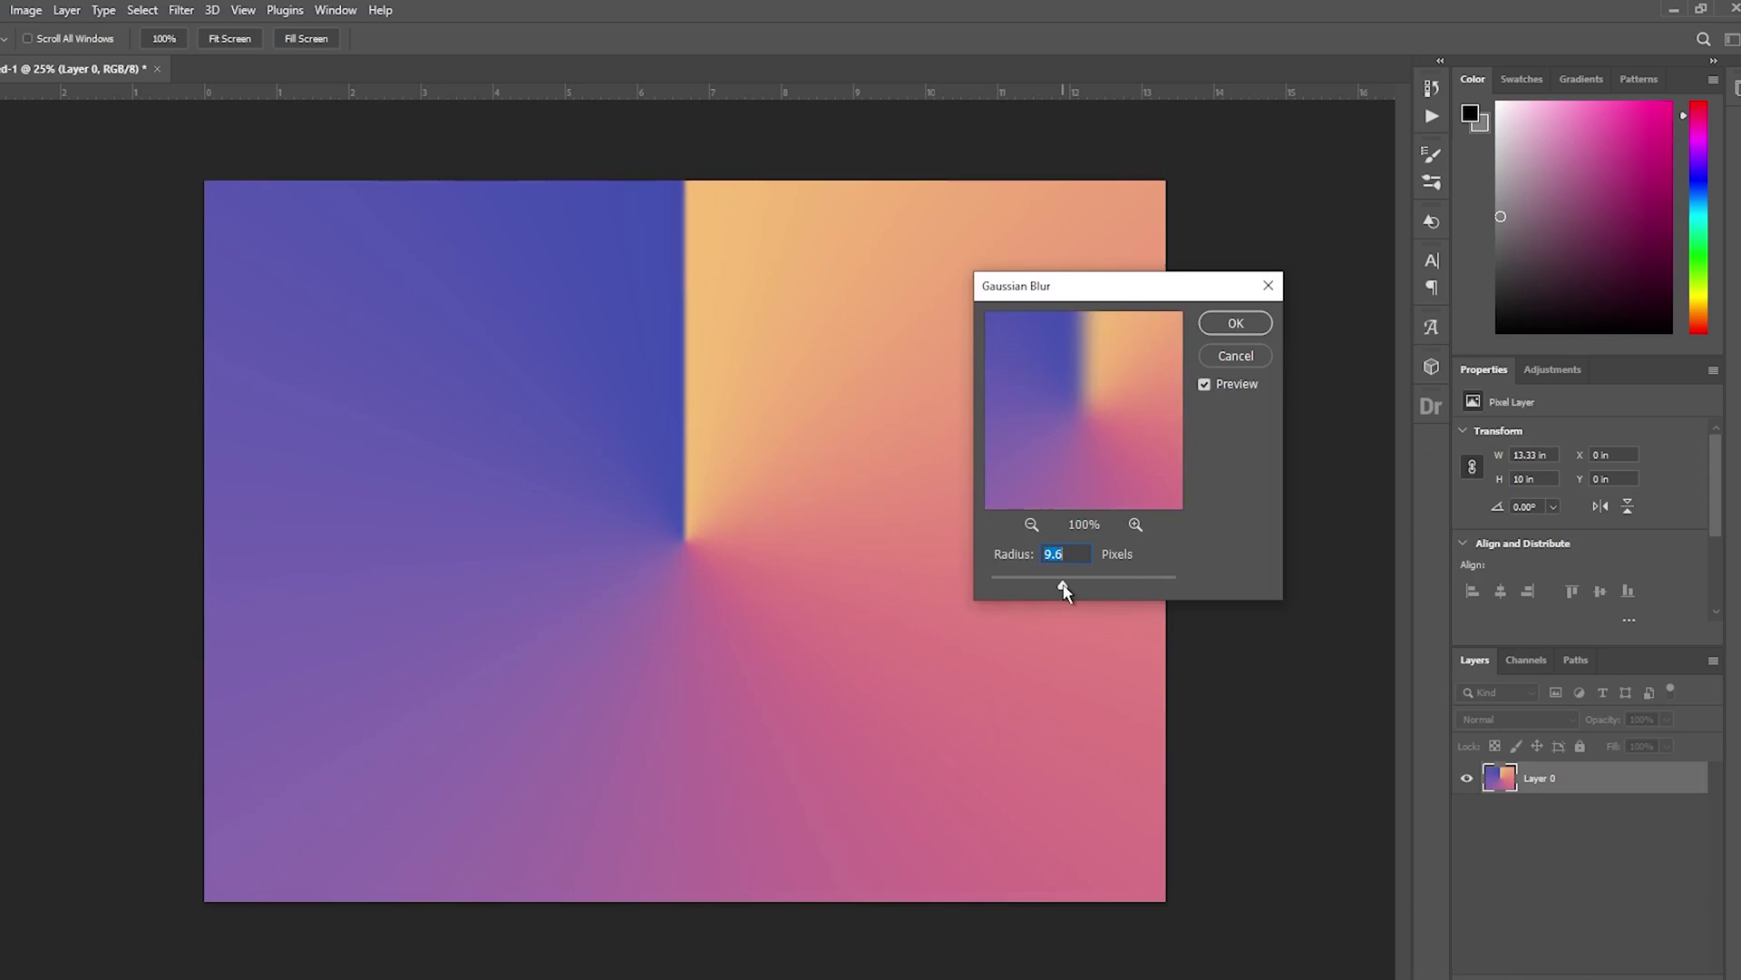
drag(1063, 588, 1156, 590)
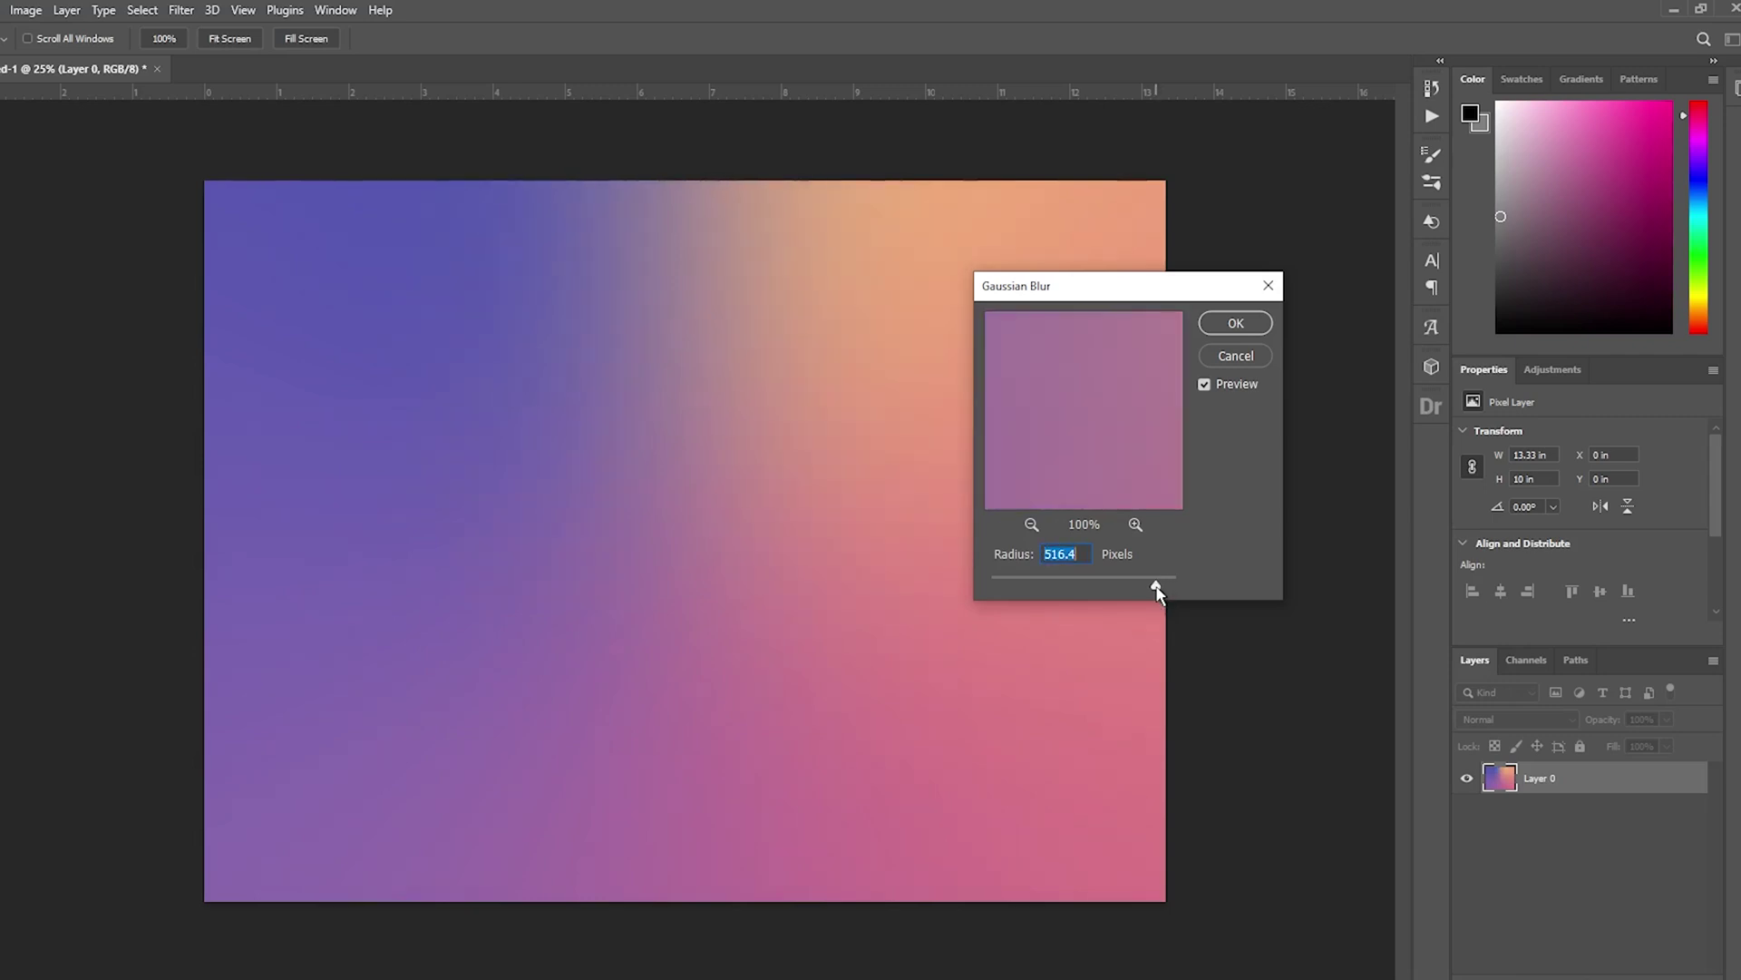
click(1236, 325)
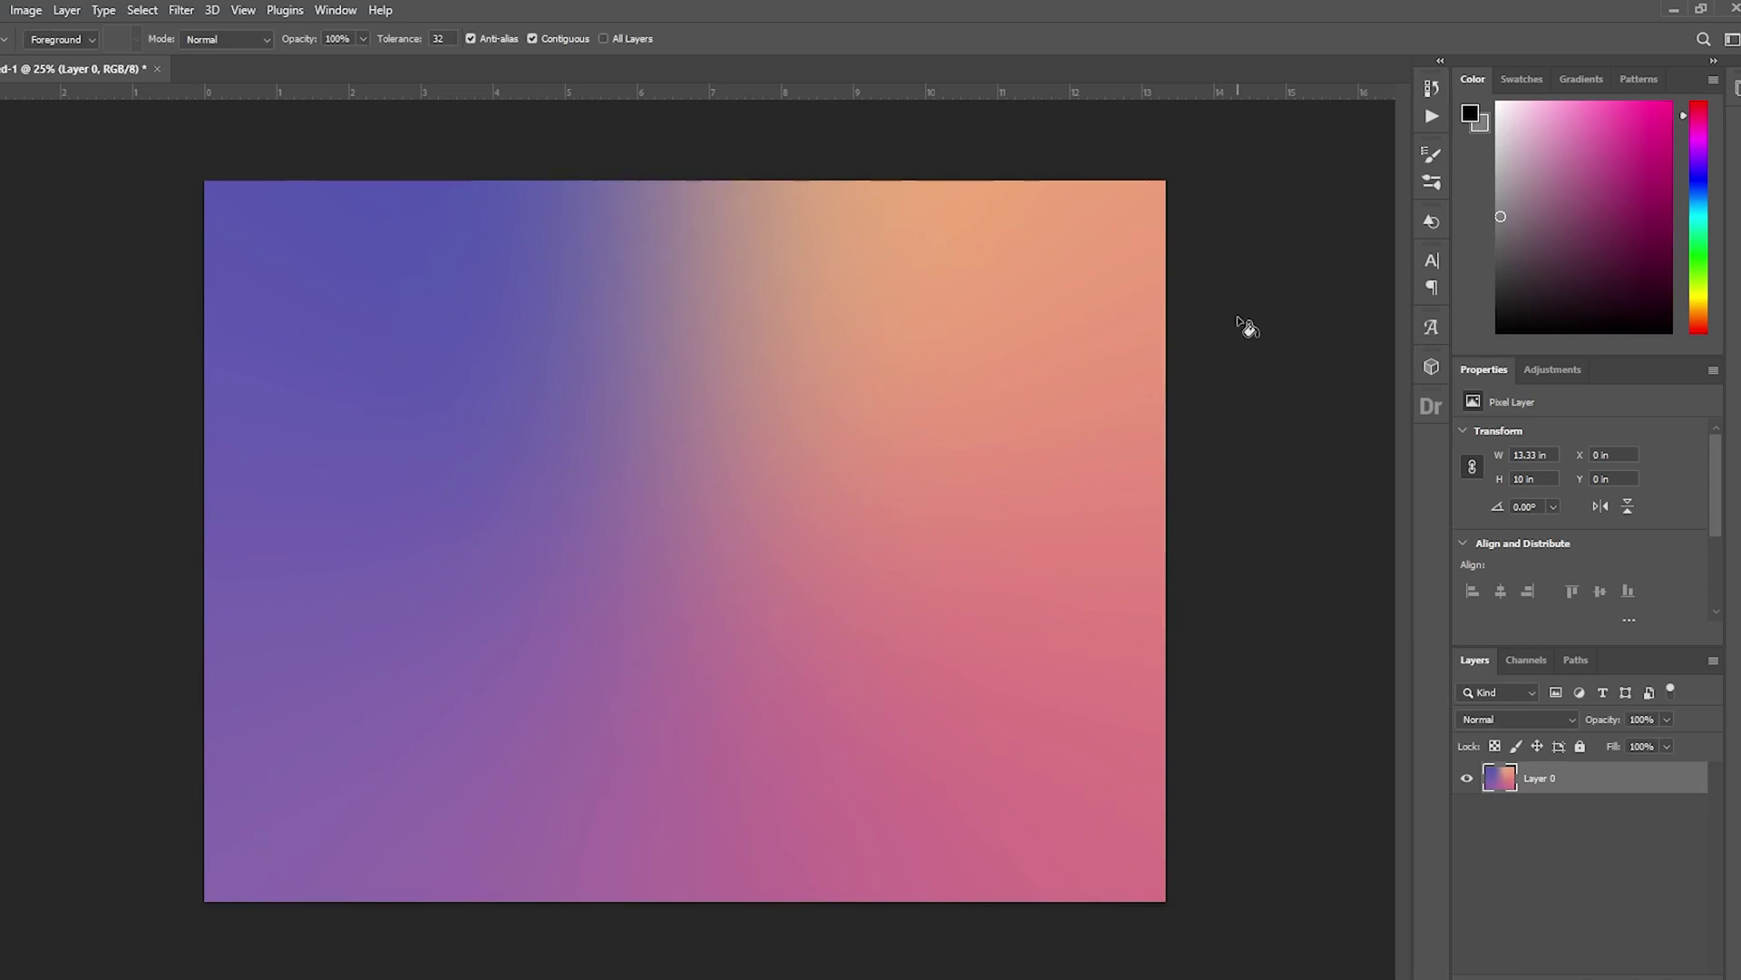
Set the Add Noise filter to about 17% amount with Uniform distribution.
click(181, 11)
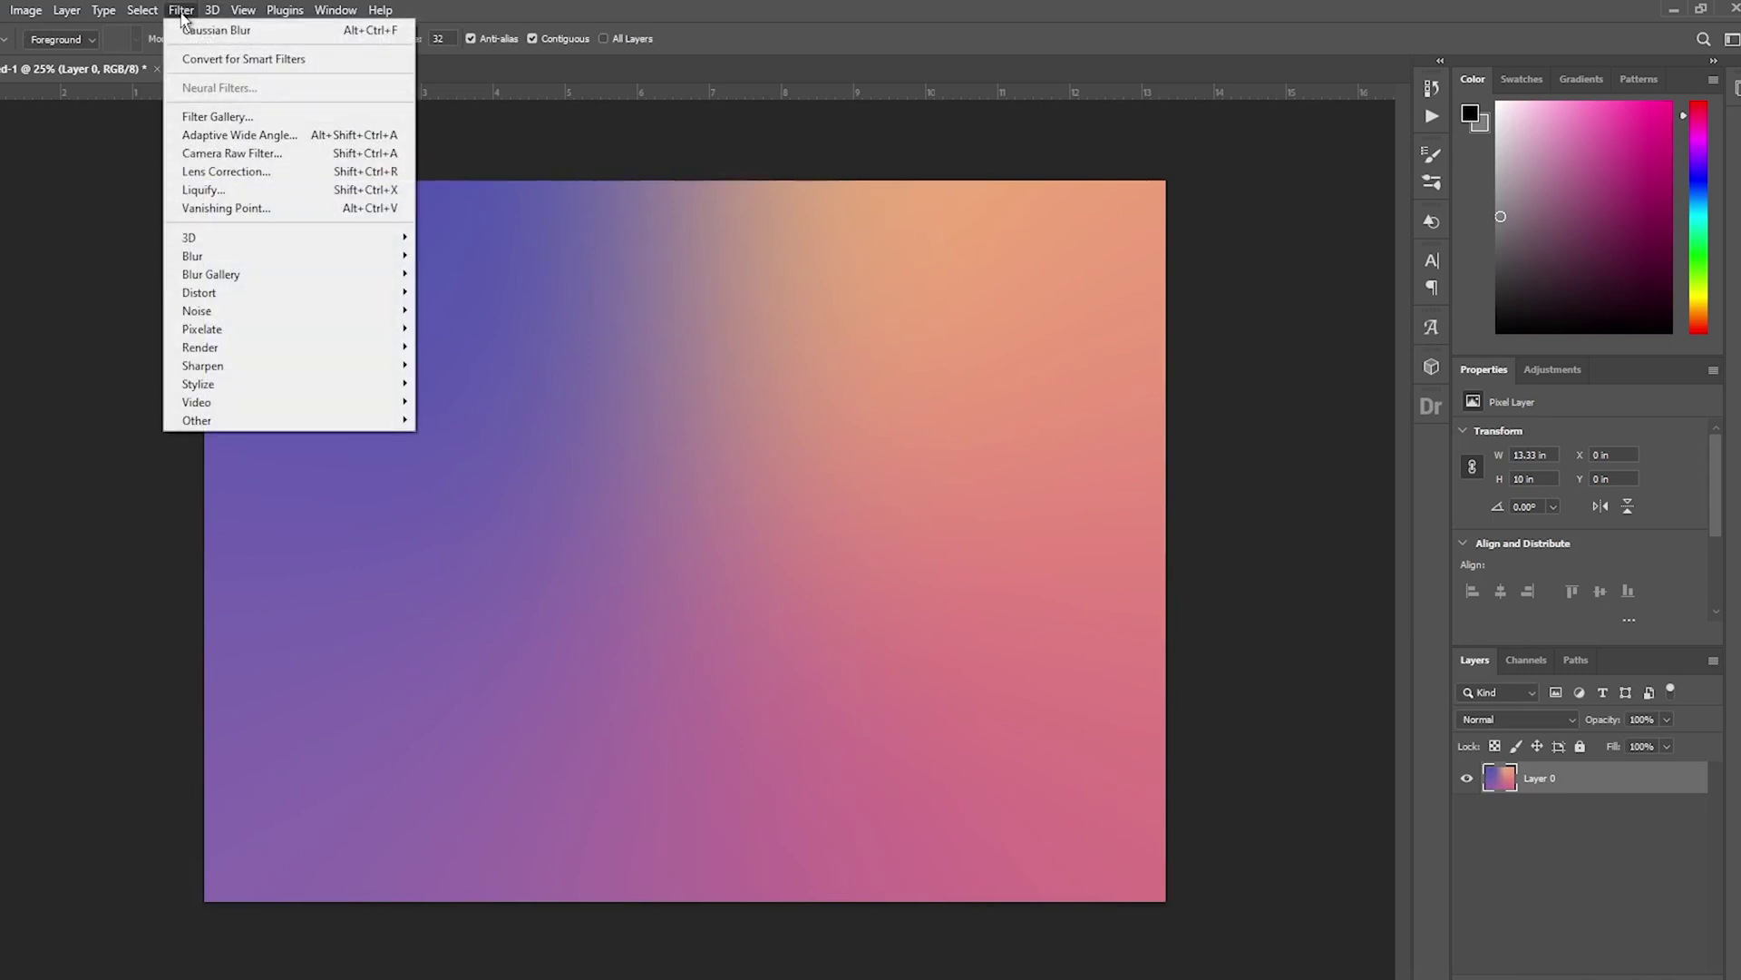
mouse_move(197, 311)
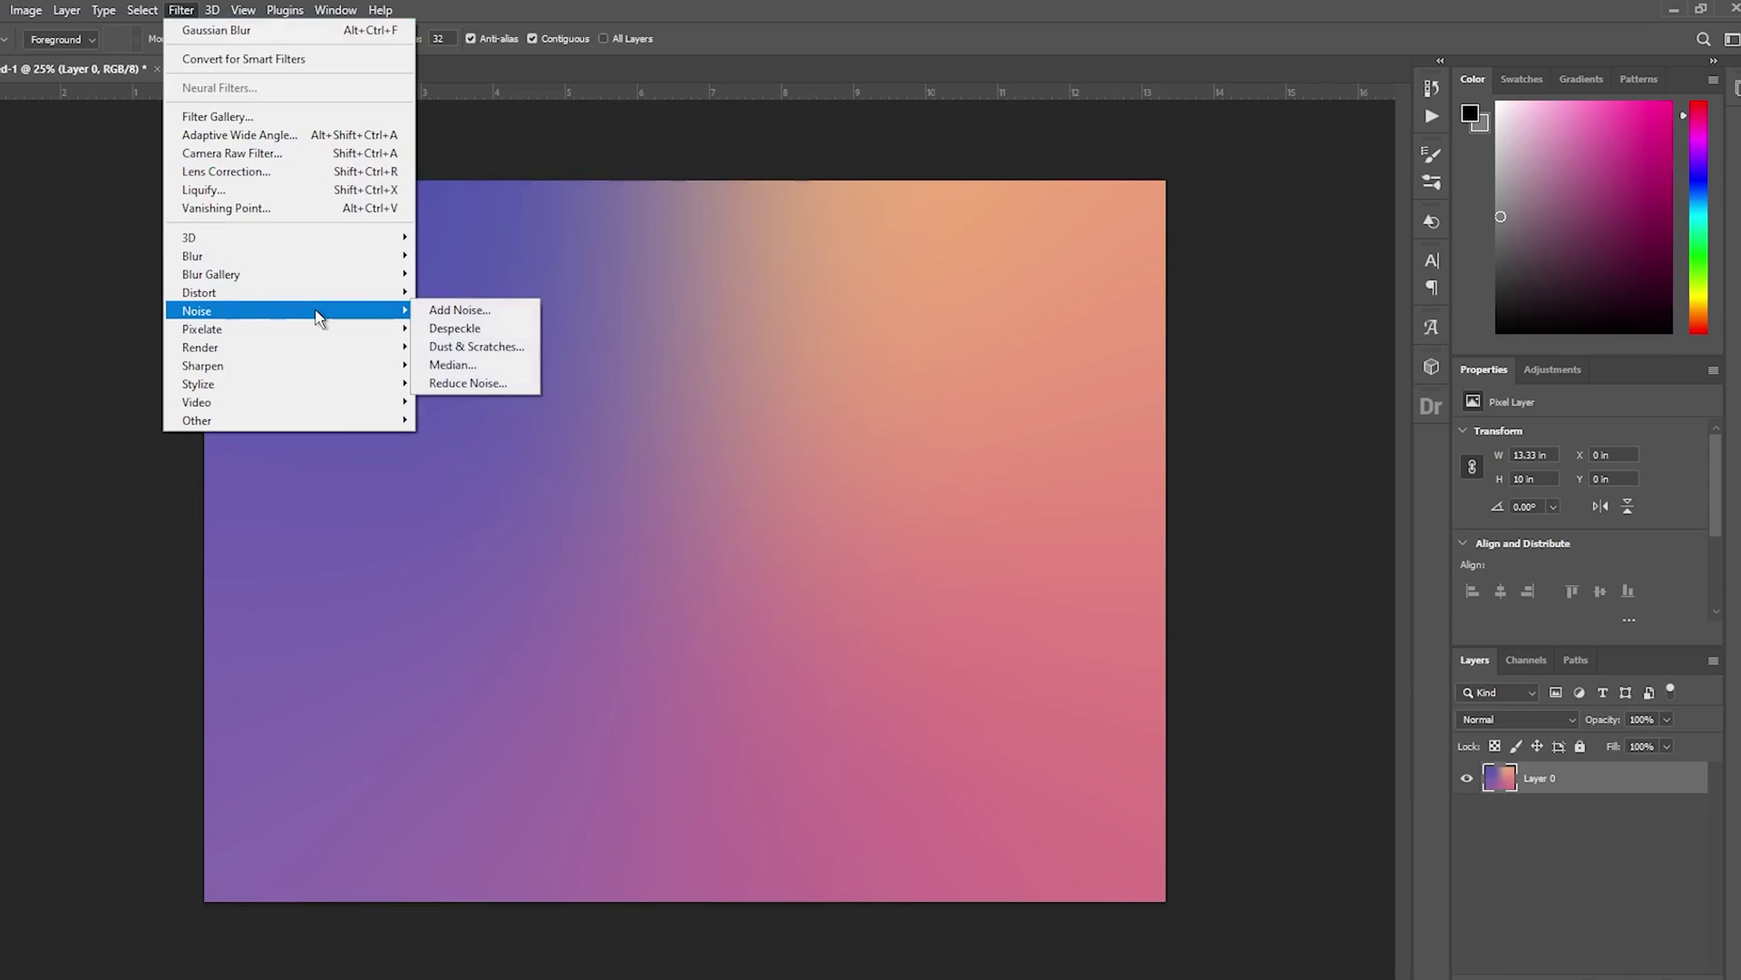
click(471, 315)
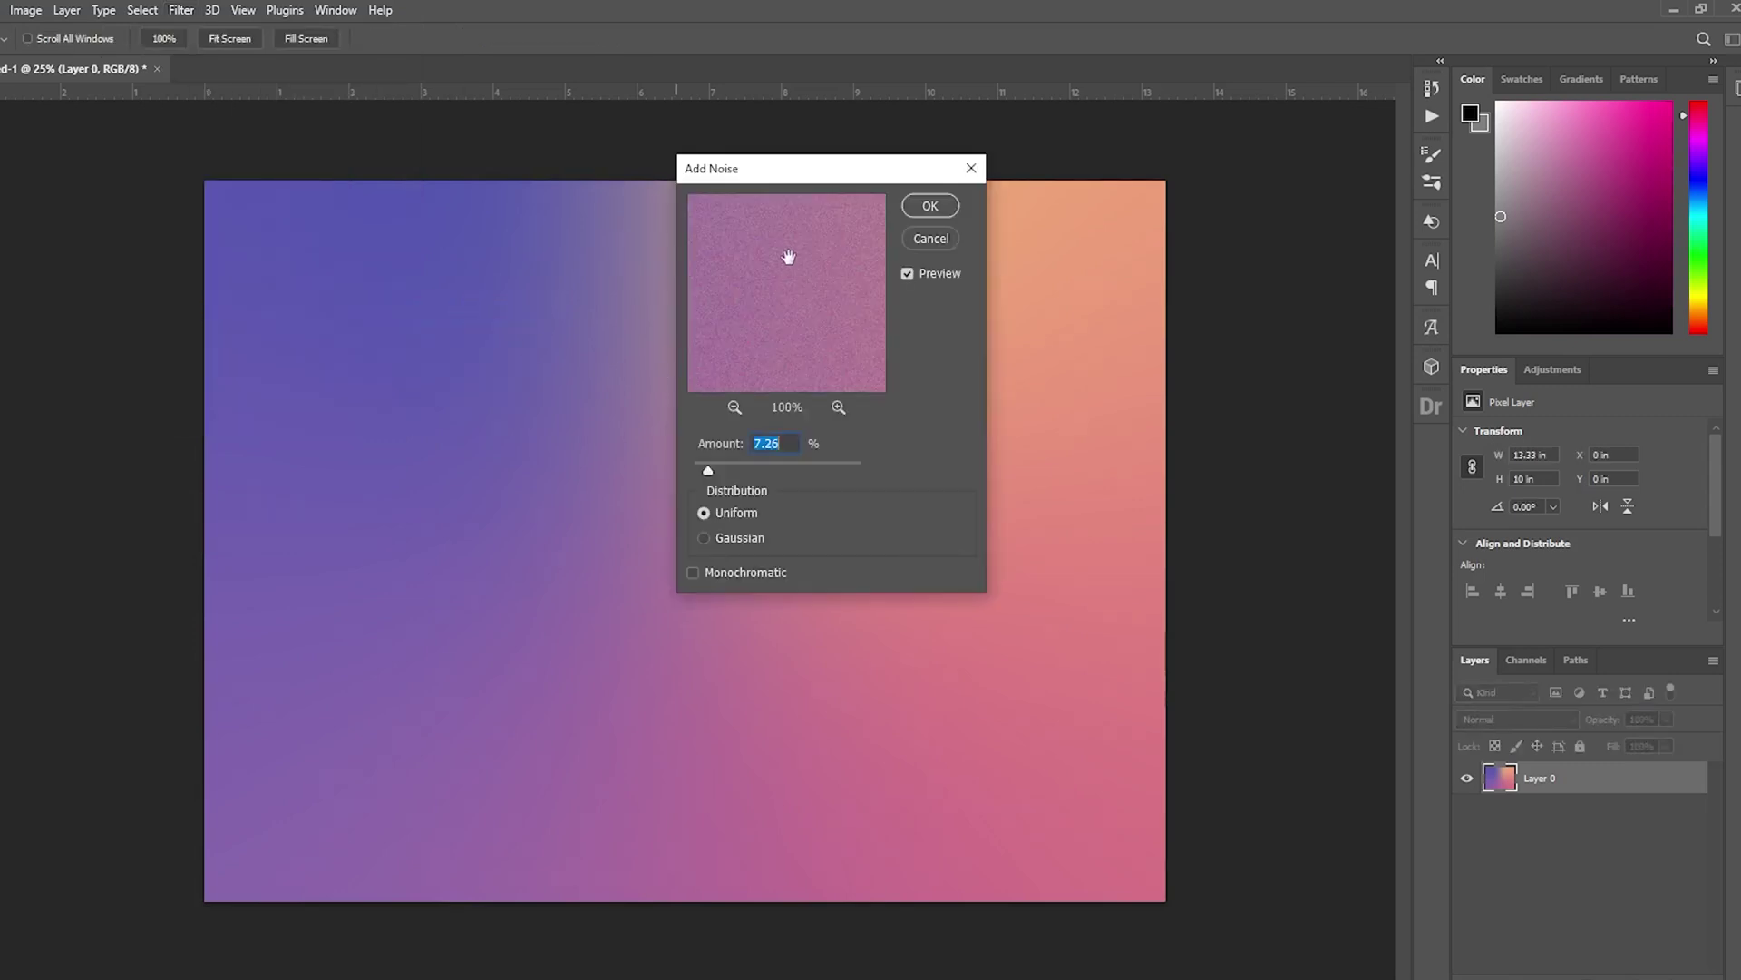
drag(794, 187, 911, 307)
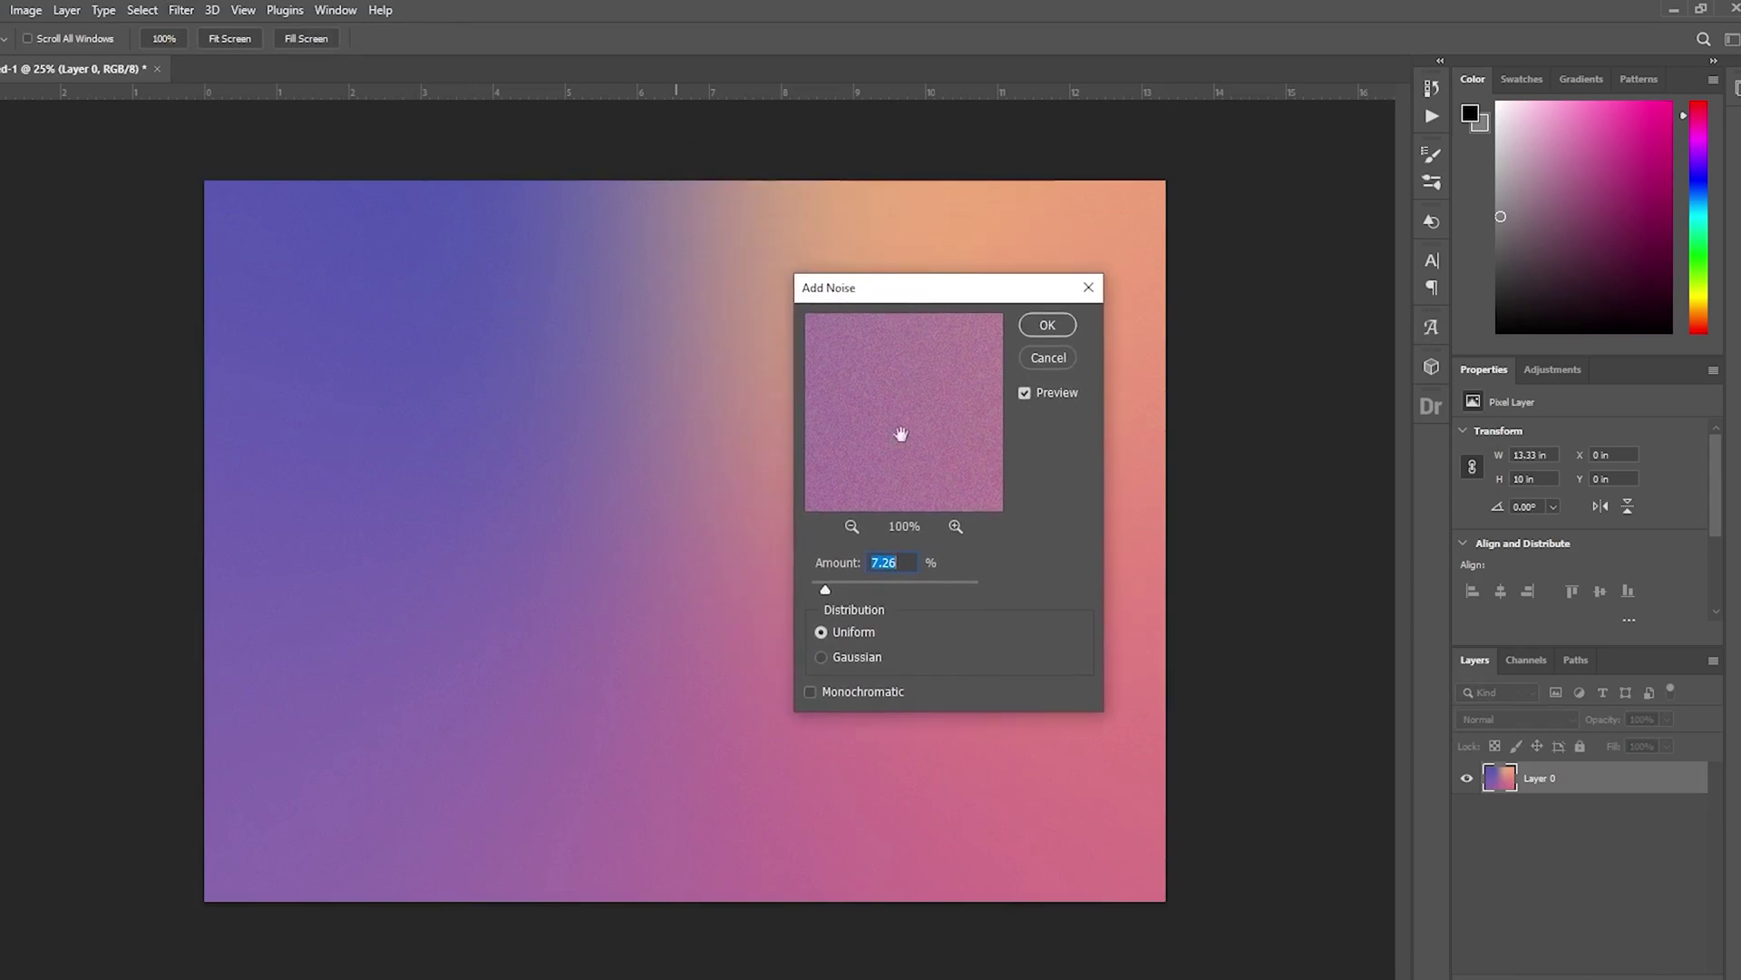
drag(825, 594, 855, 595)
drag(854, 594, 847, 594)
drag(849, 593, 827, 596)
double_click(899, 562)
text(17)
click(1049, 325)
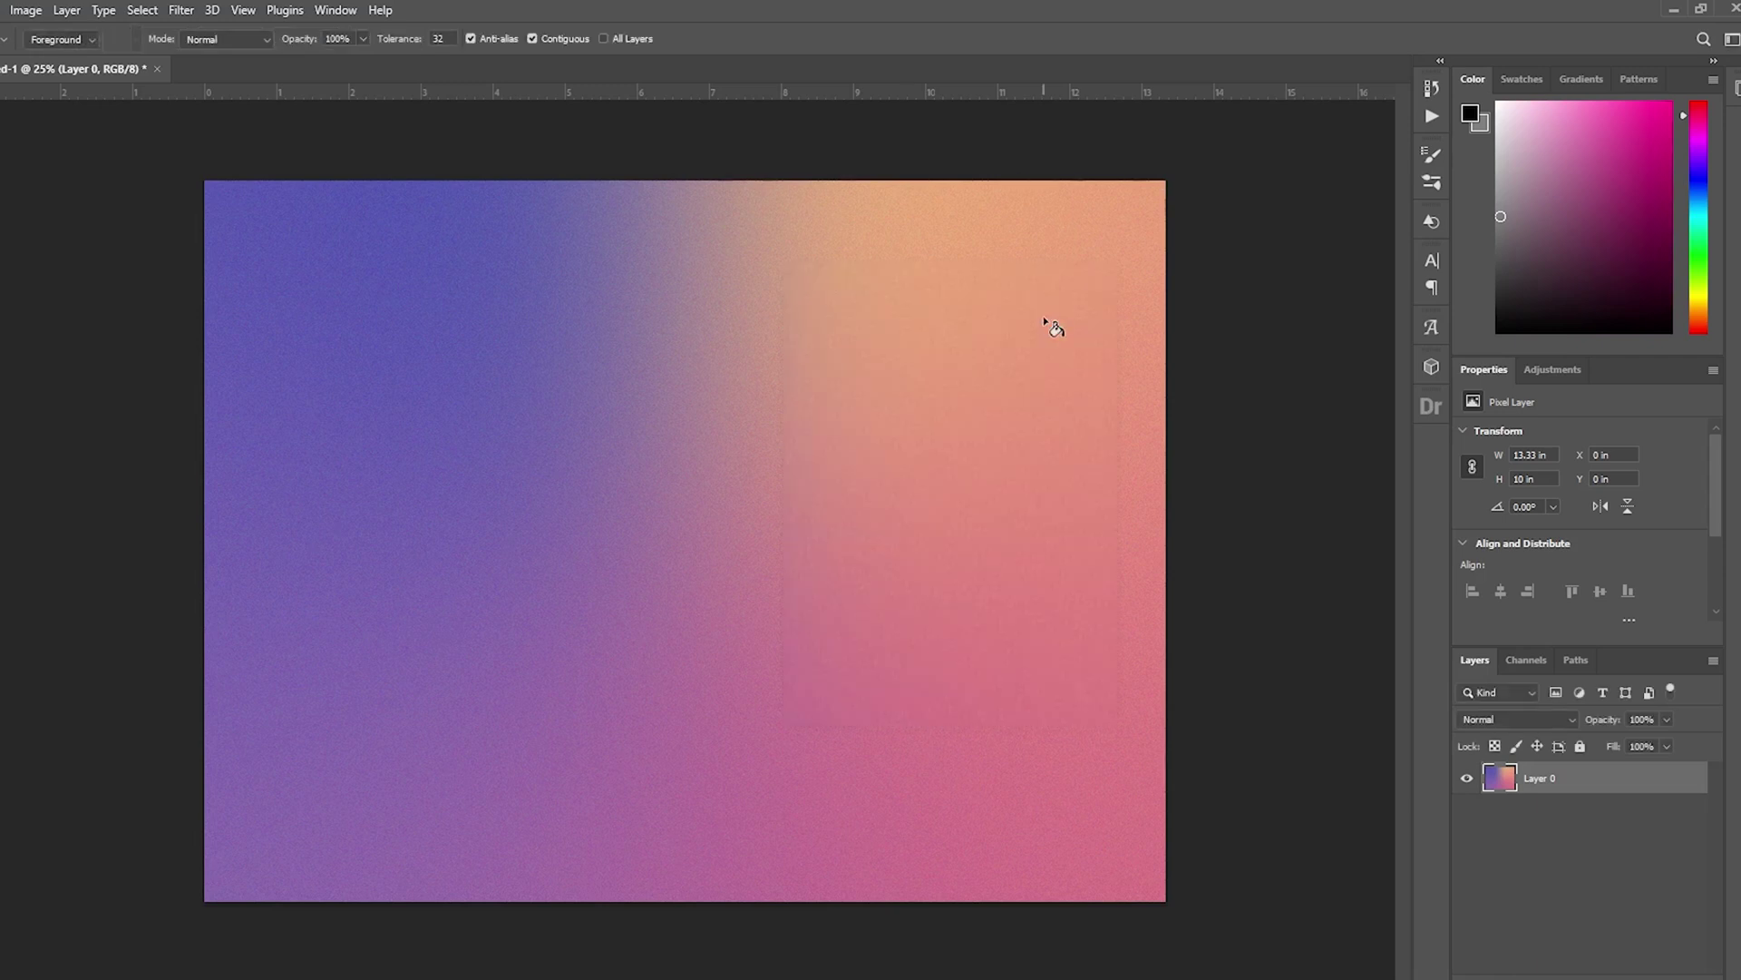
key(ctrl+plus)
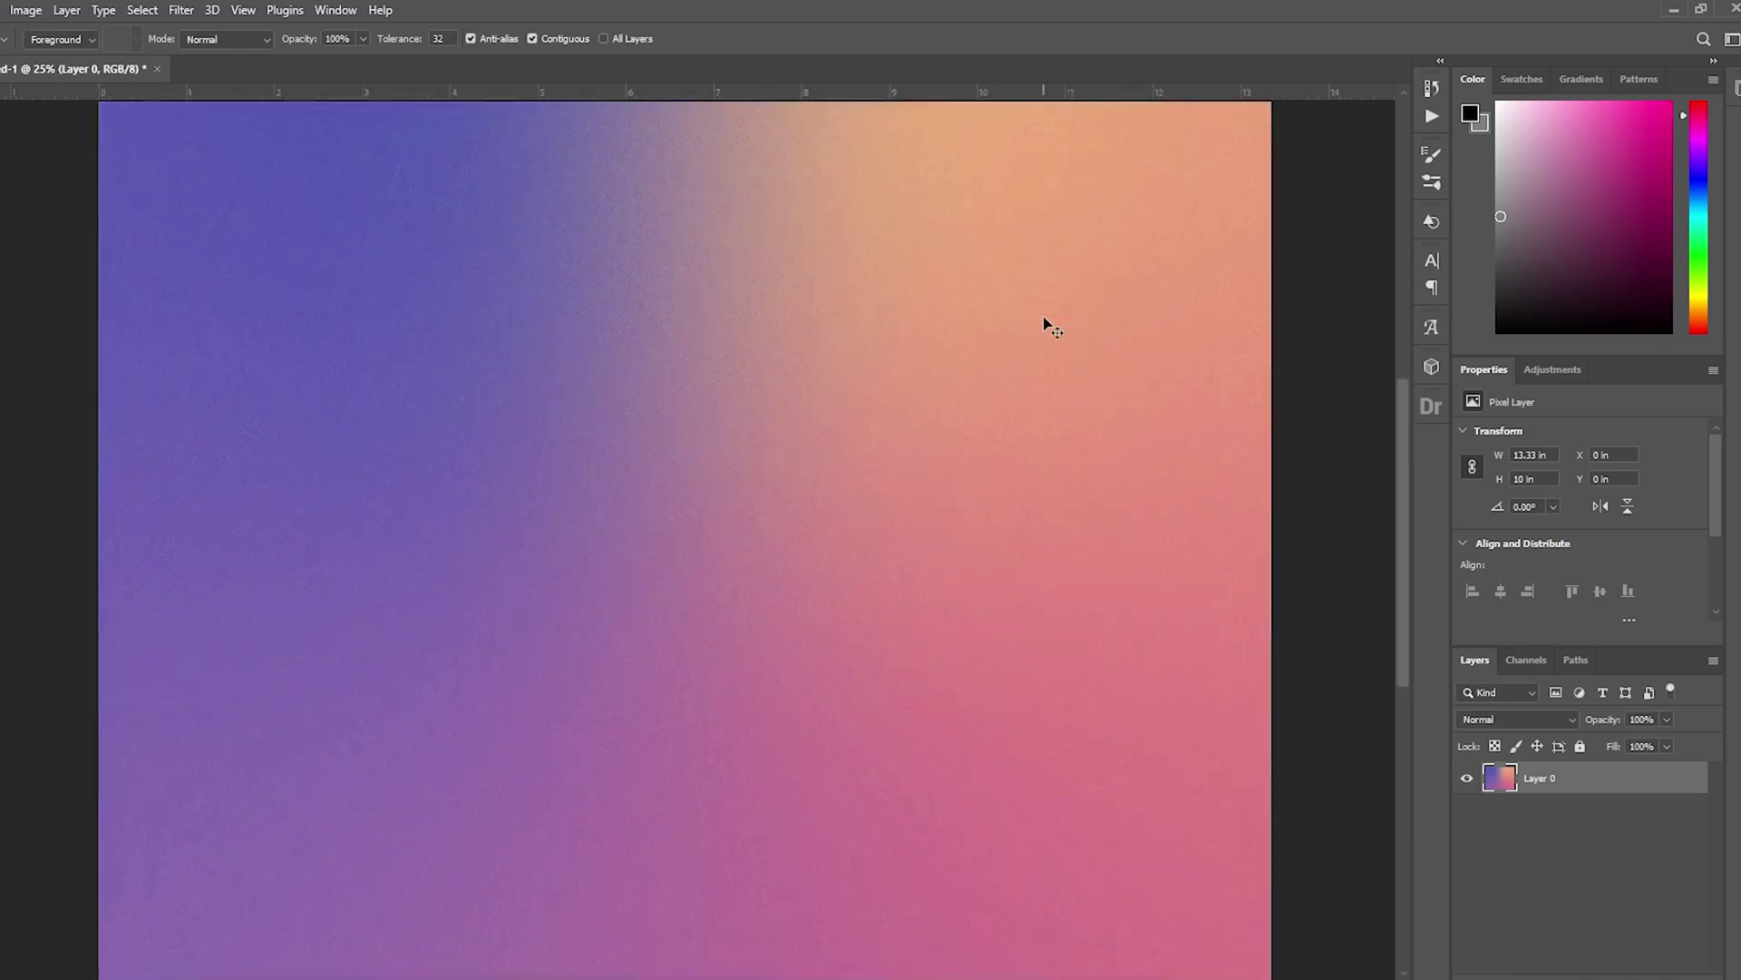
key(ctrl+minus)
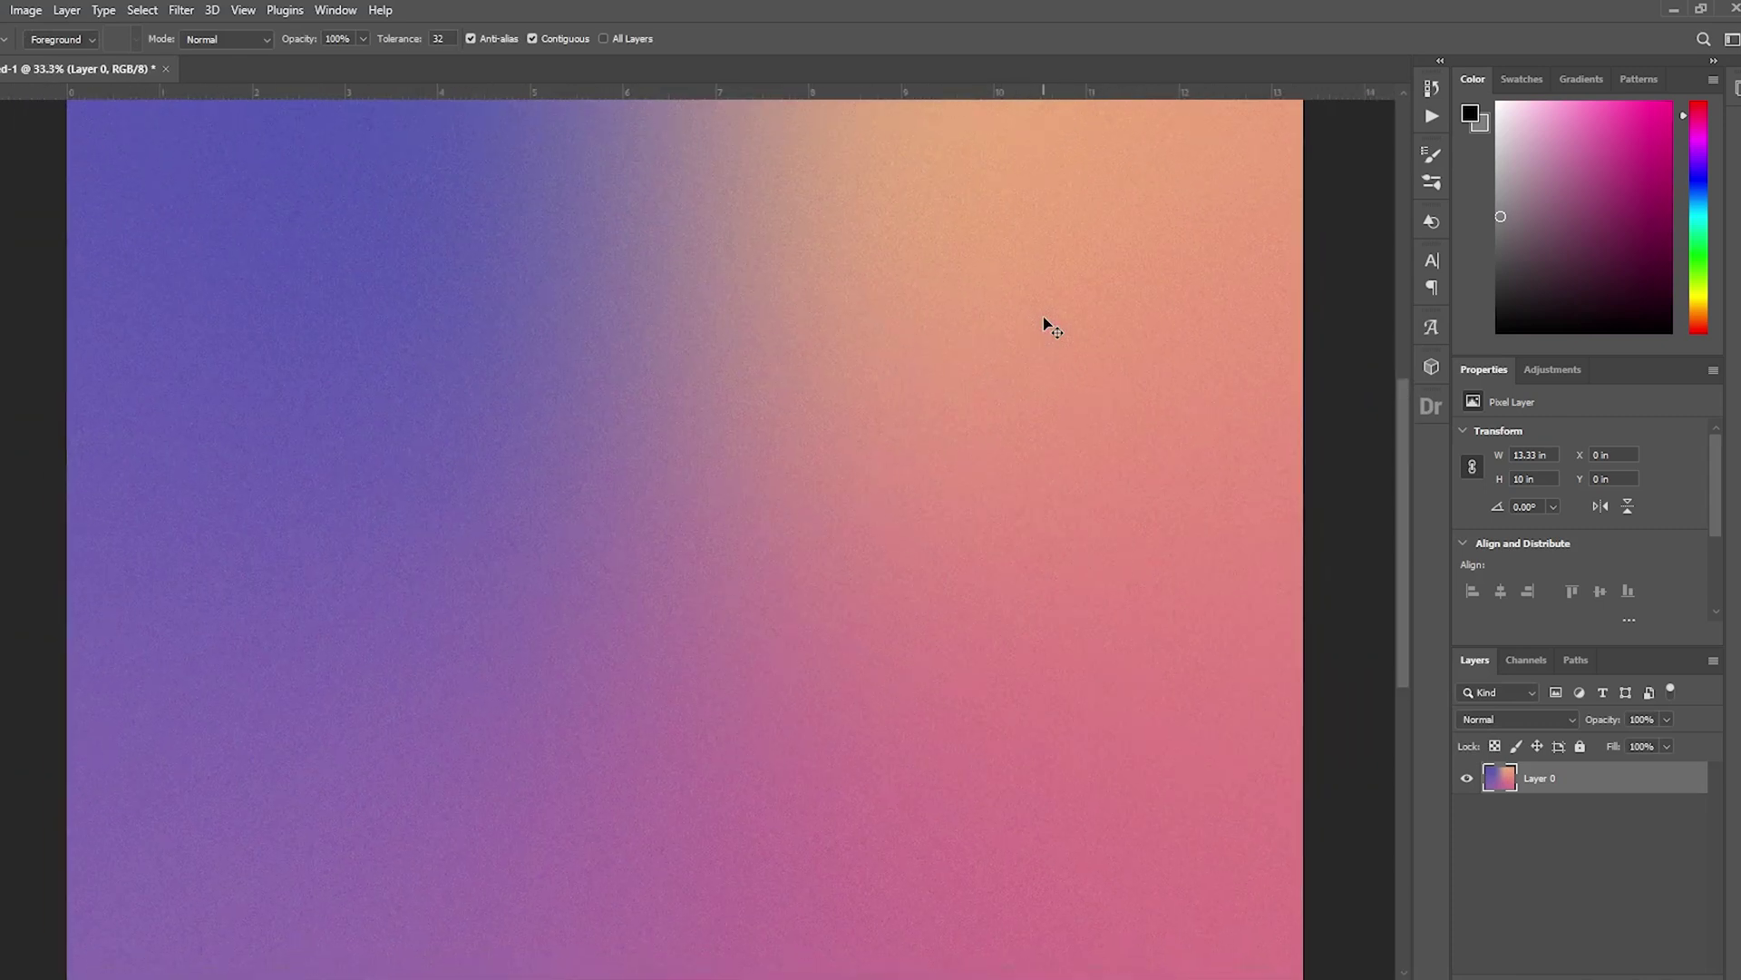
key(ctrl+minus)
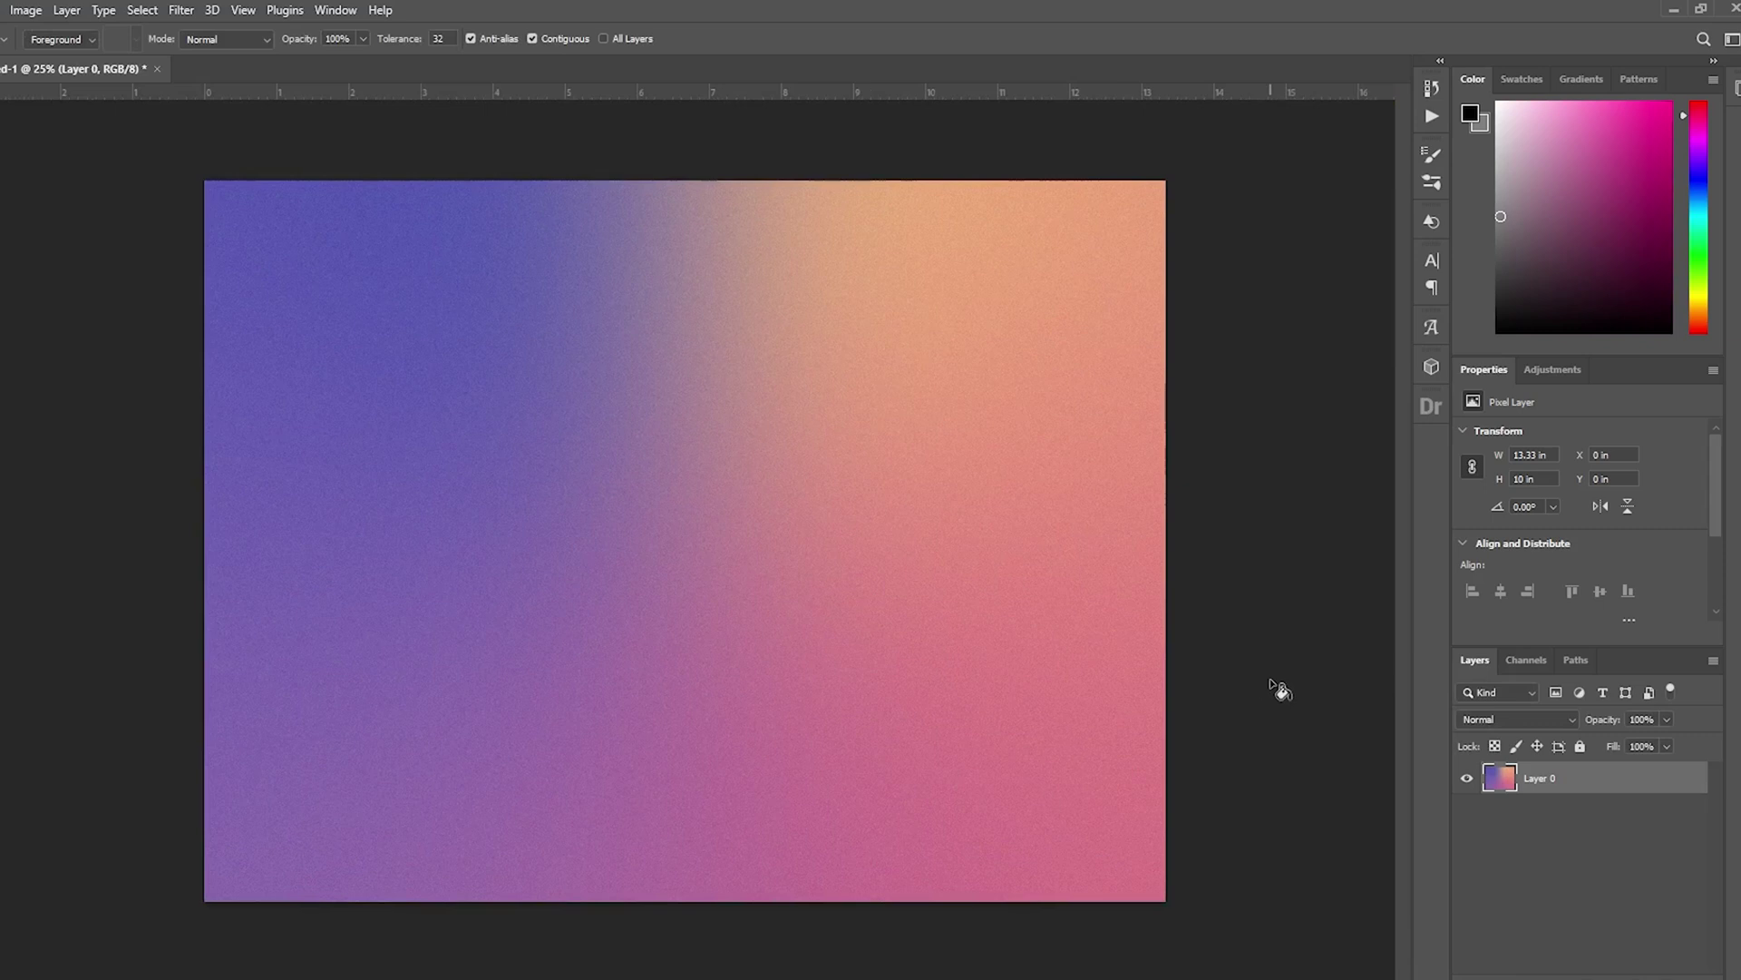